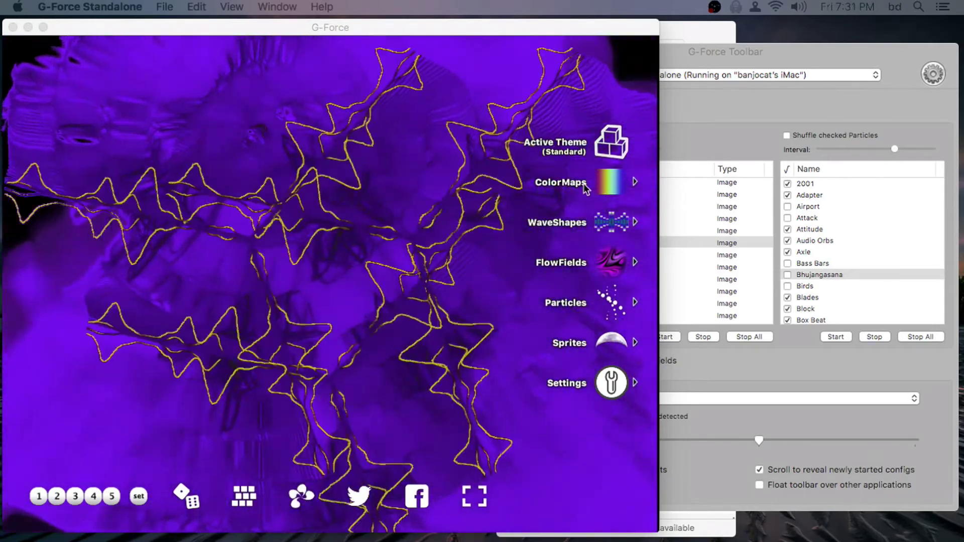
- Examine the color maps contained in the Infernal ColorMap category
{"action": "left_click", "coordinate": [568, 183]}
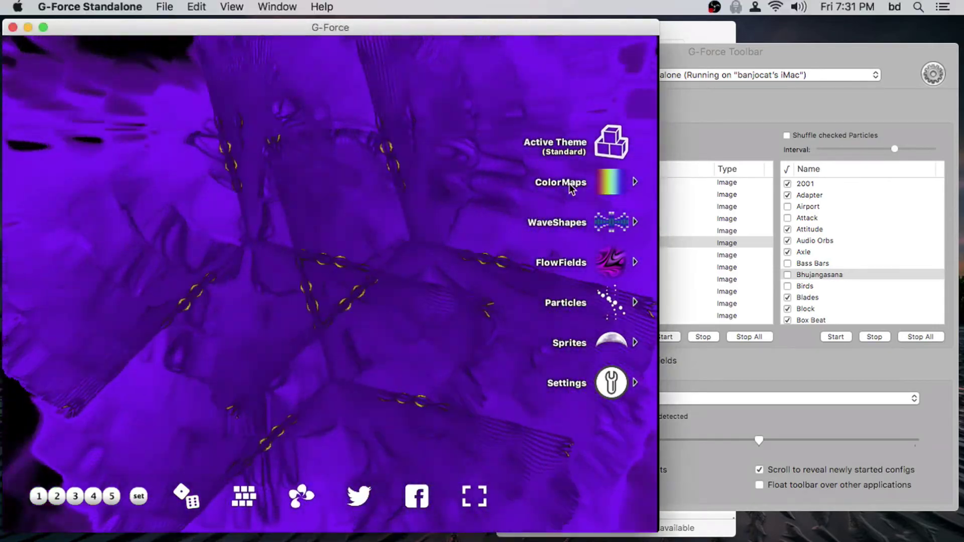
{"action": "left_click", "coordinate": [570, 184]}
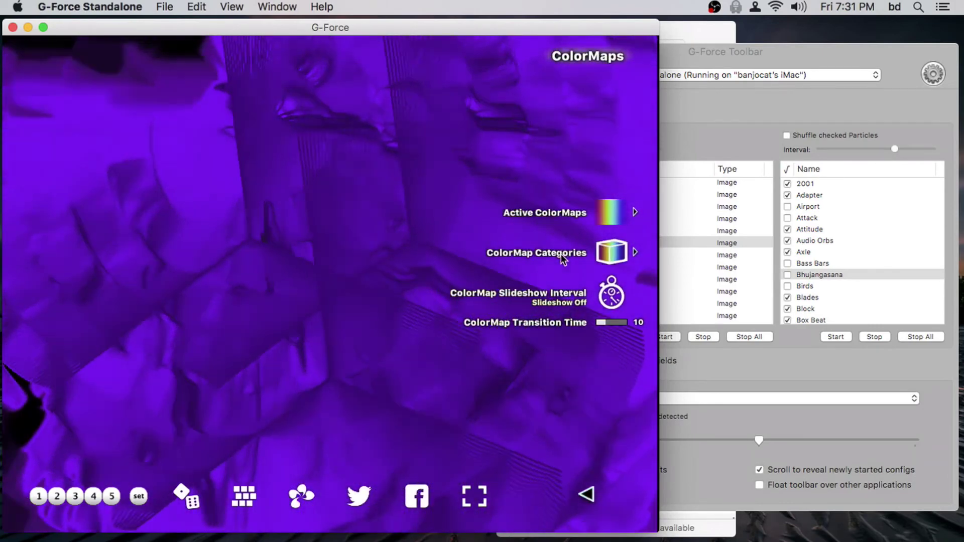
{"action": "left_click", "coordinate": [562, 254]}
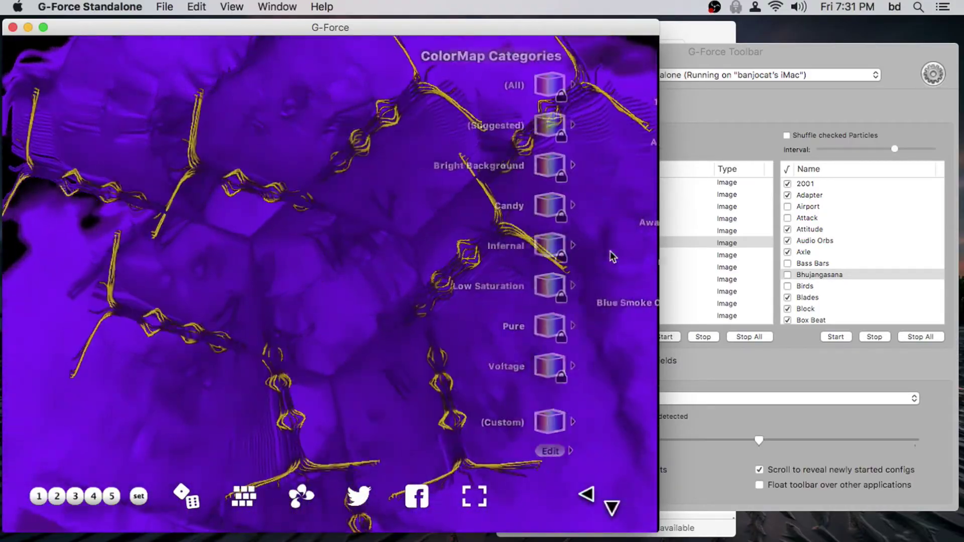
{"action": "left_click", "coordinate": [610, 254]}
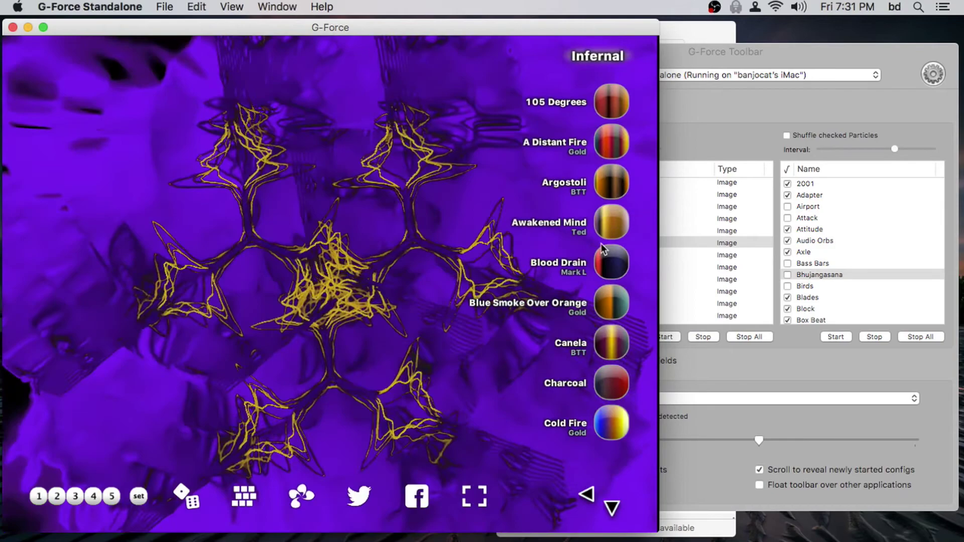
{"action": "left_click", "coordinate": [586, 497]}
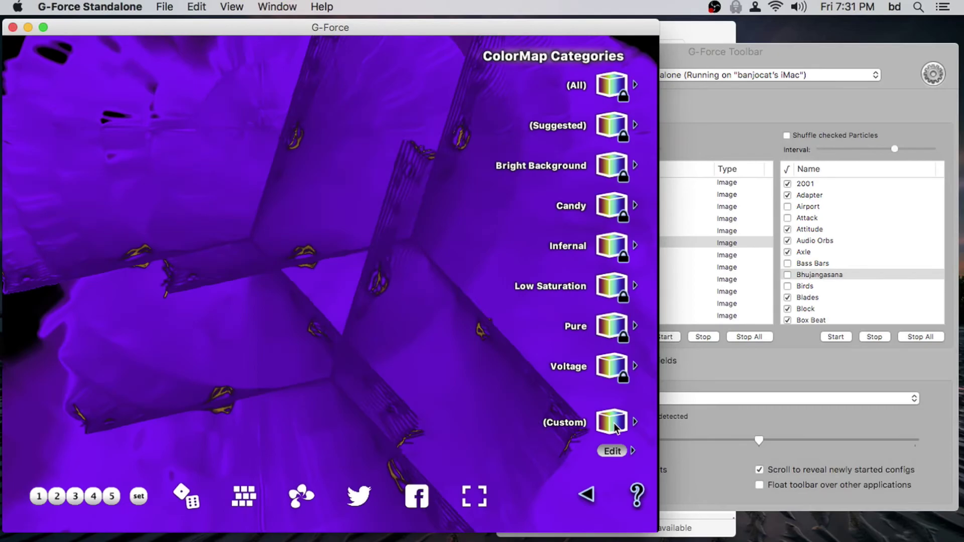
- Add A Distant Fire, Acid Gap and Acid Gap - Purity to the (Custom) ColorMap category
{"action": "left_click", "coordinate": [614, 426]}
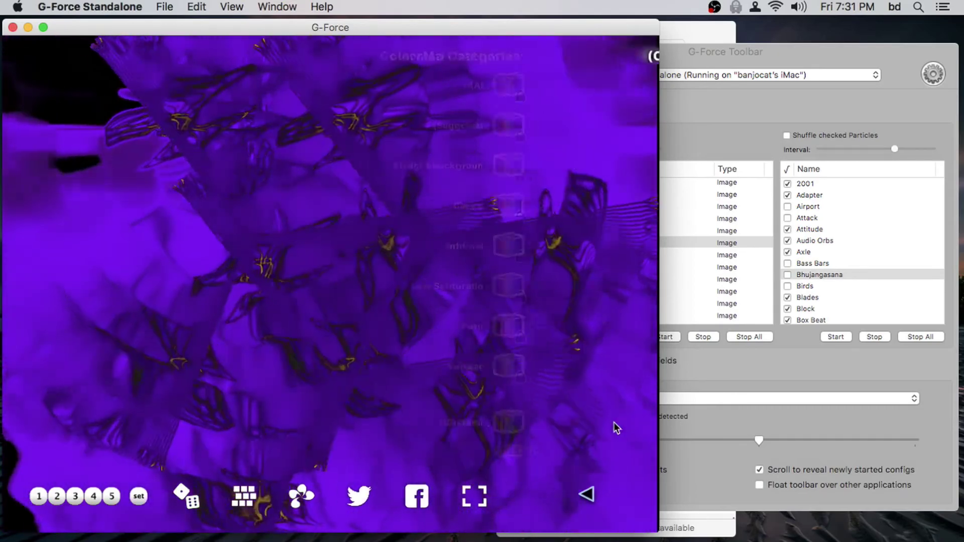
{"action": "left_click", "coordinate": [587, 495]}
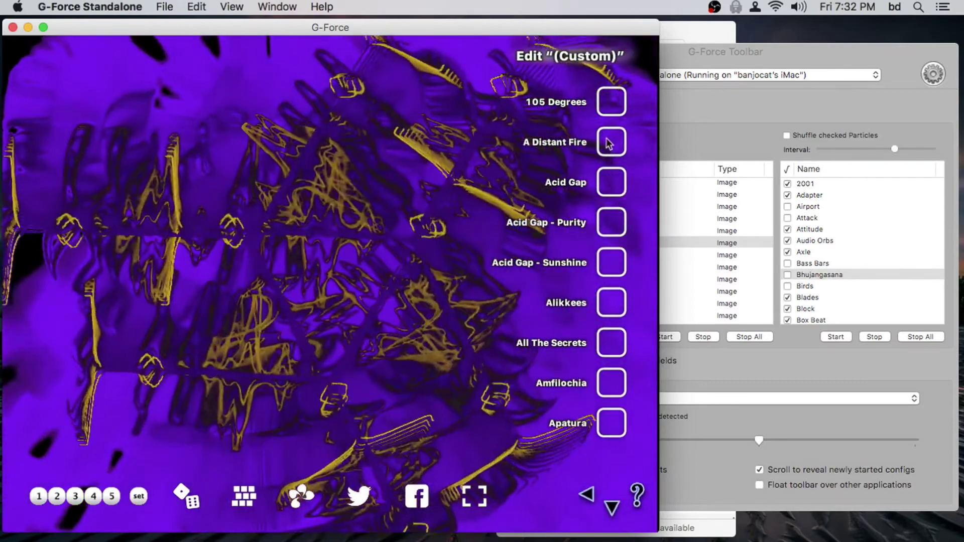
{"action": "left_click", "coordinate": [608, 143]}
{"action": "left_click", "coordinate": [609, 180]}
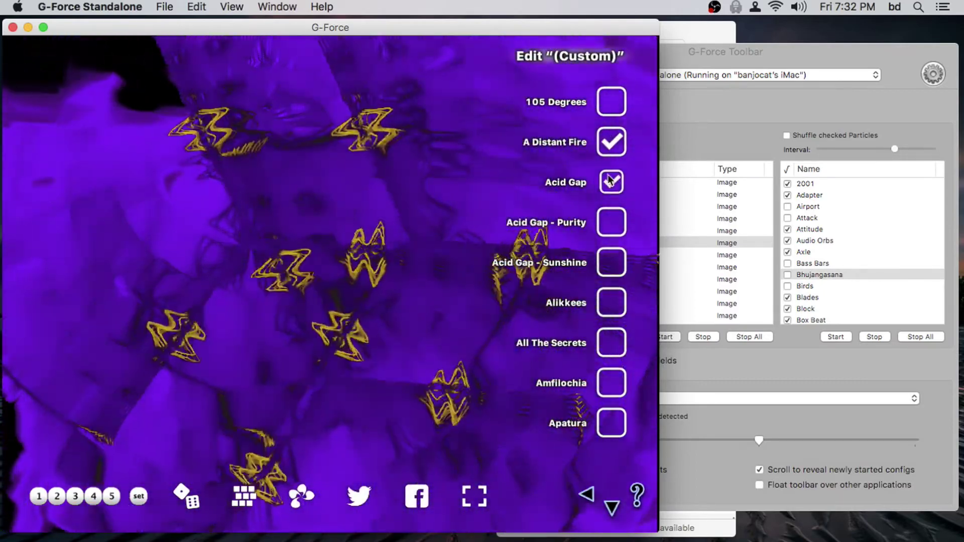
{"action": "left_click", "coordinate": [610, 220]}
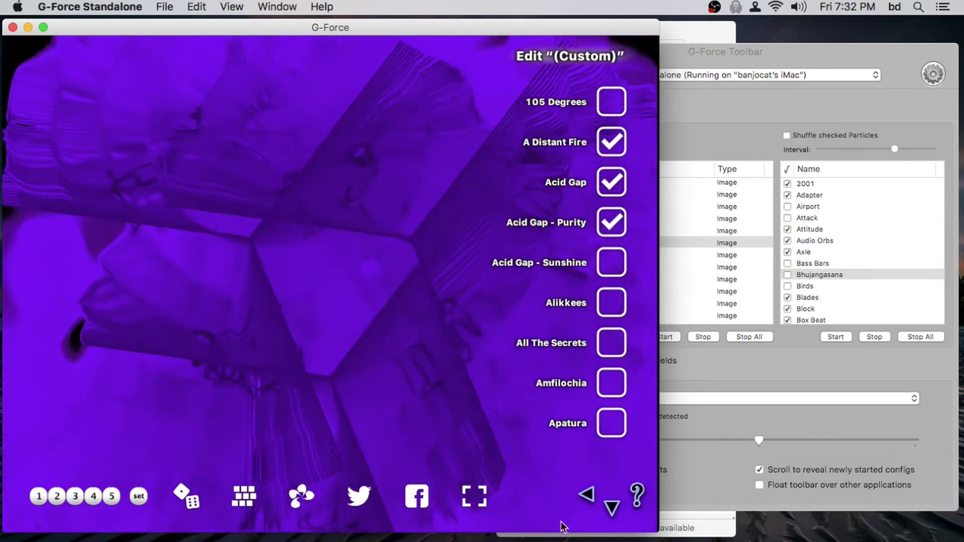
{"action": "left_click", "coordinate": [586, 495]}
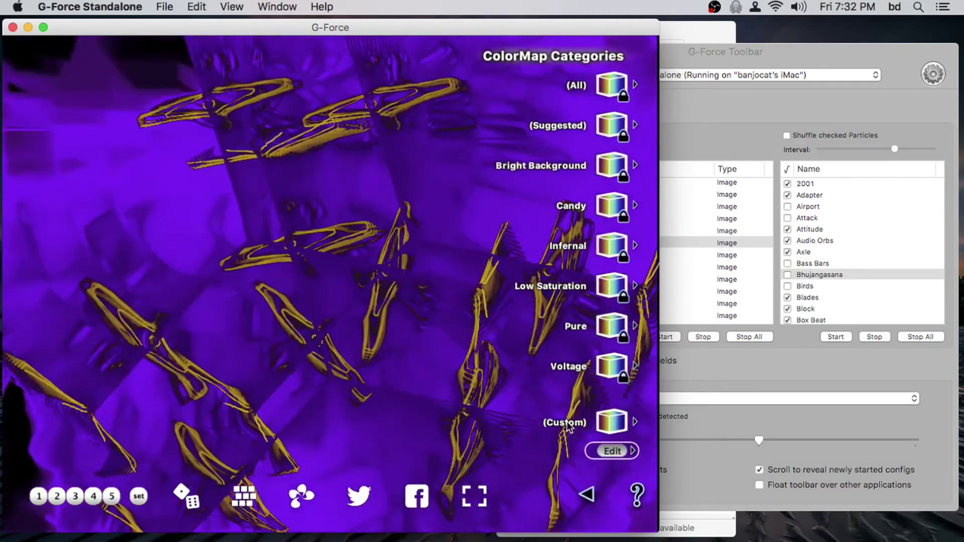
- Review the color maps in the (Custom) category and return to the main options
{"action": "left_click", "coordinate": [609, 424]}
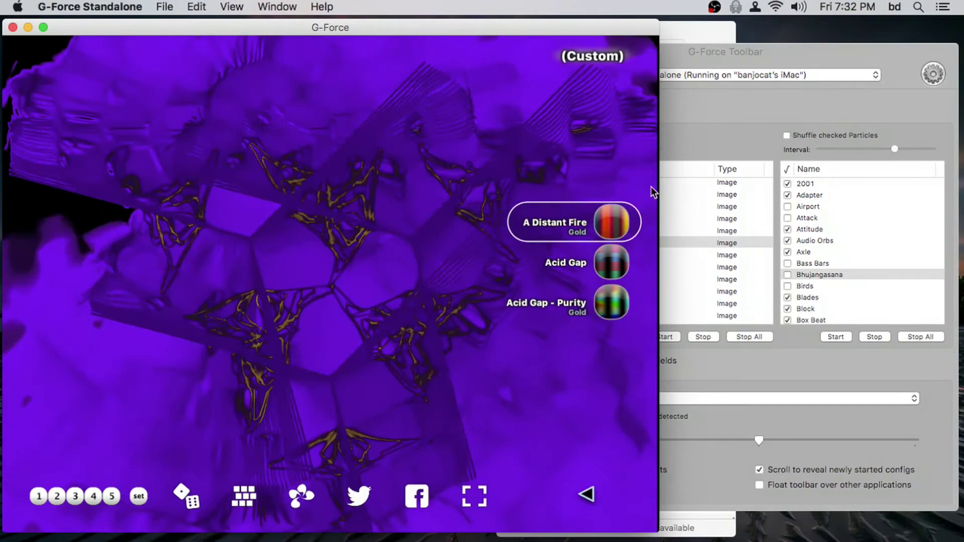
{"action": "left_click", "coordinate": [588, 495]}
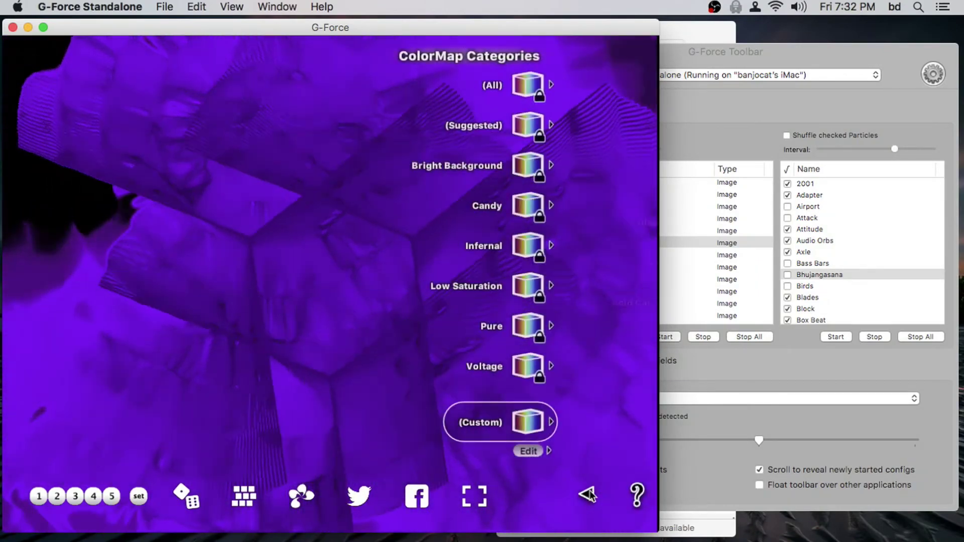
{"action": "left_click", "coordinate": [588, 495]}
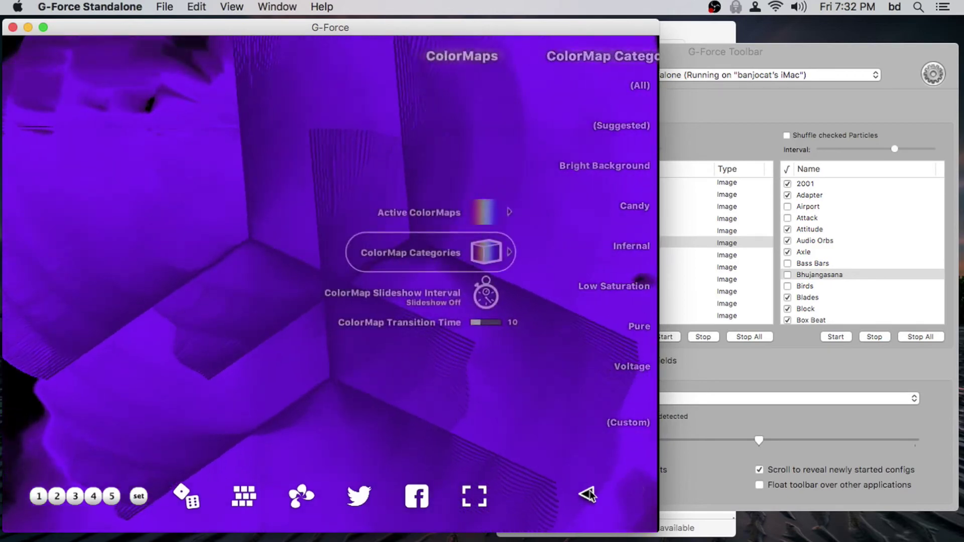
{"action": "left_click", "coordinate": [588, 495]}
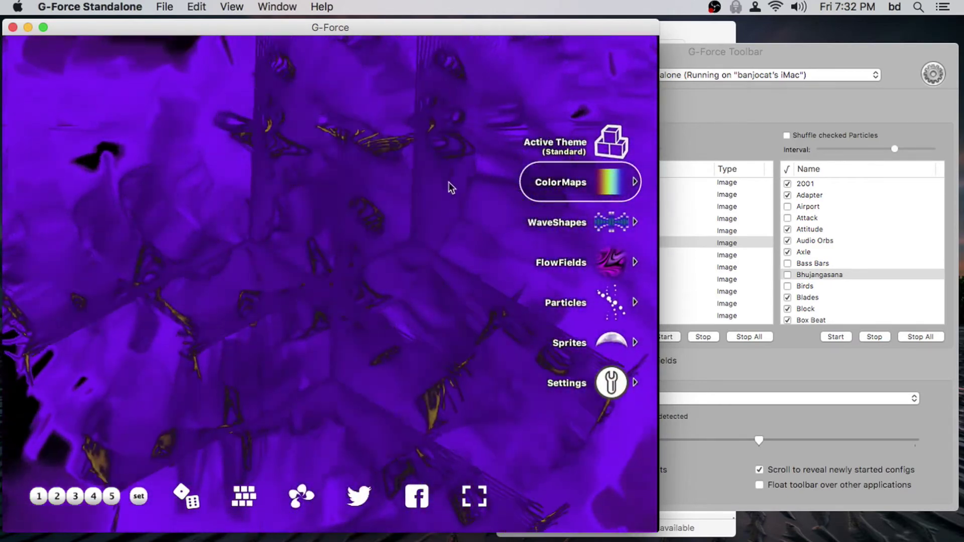
{"action": "left_click", "coordinate": [568, 263]}
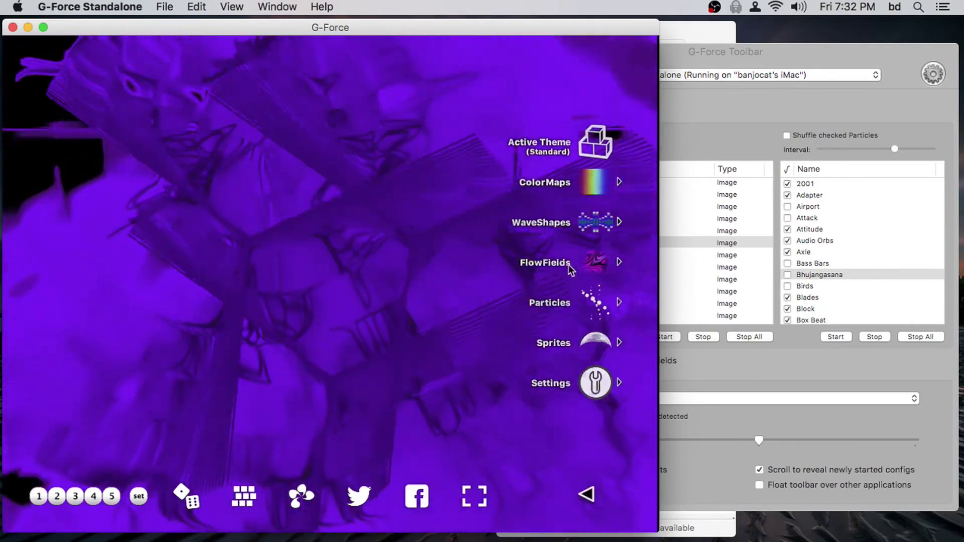
{"action": "left_click", "coordinate": [585, 495]}
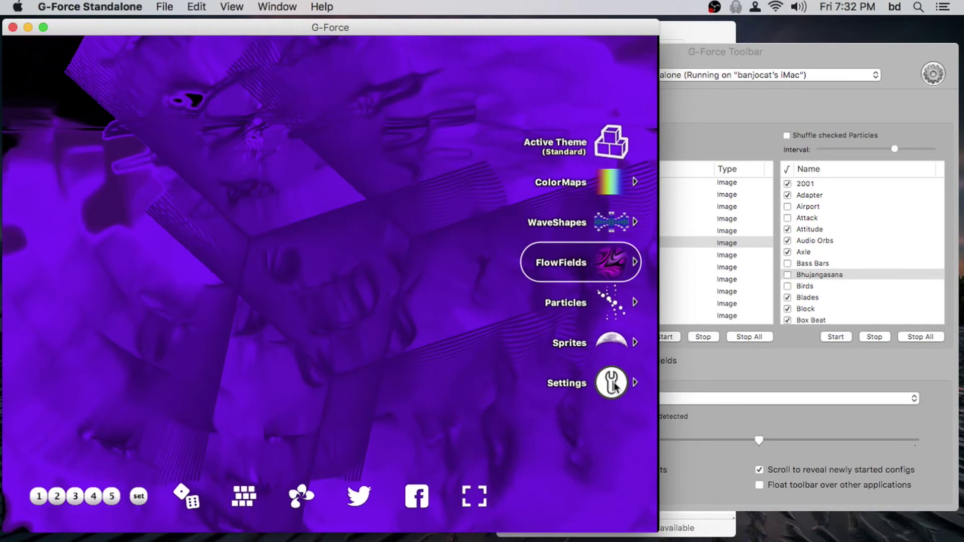
- Examine which component categories the Infernal theme includes or excludes in the Theme Editor
{"action": "left_click", "coordinate": [613, 384]}
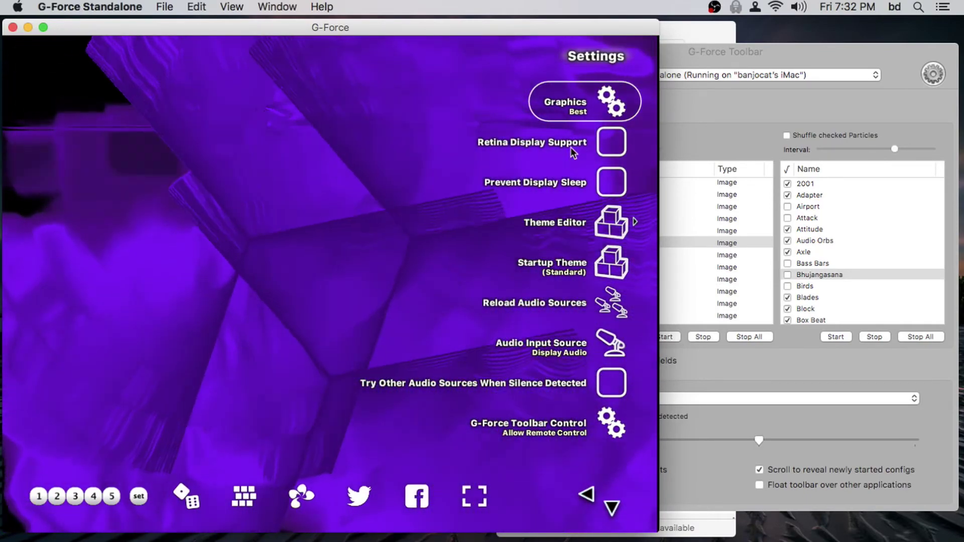
{"action": "left_click", "coordinate": [595, 224]}
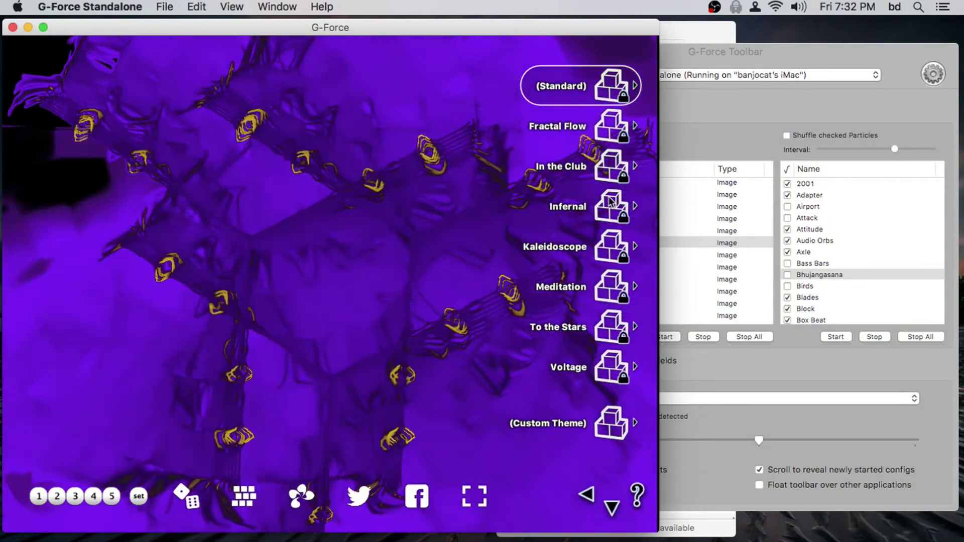
{"action": "left_click", "coordinate": [610, 201]}
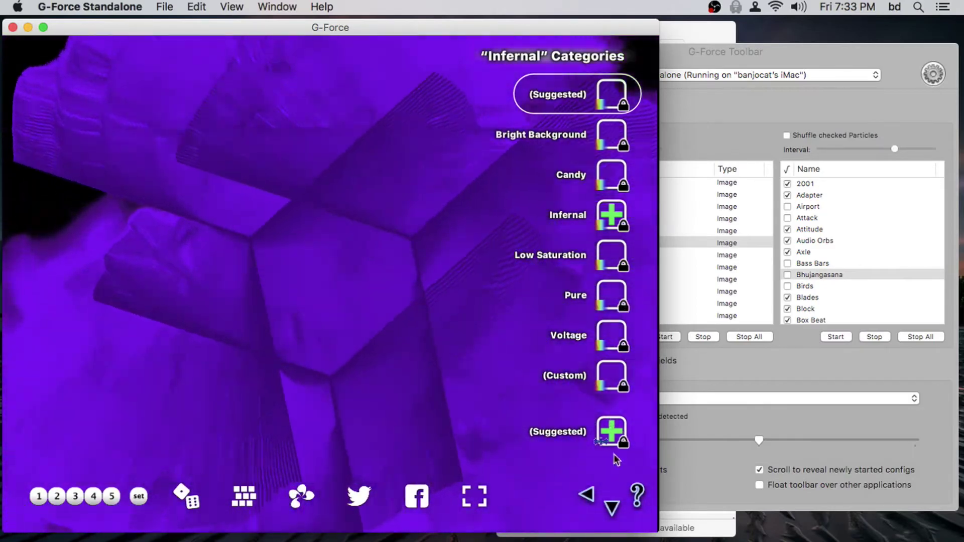
{"action": "left_click", "coordinate": [611, 507]}
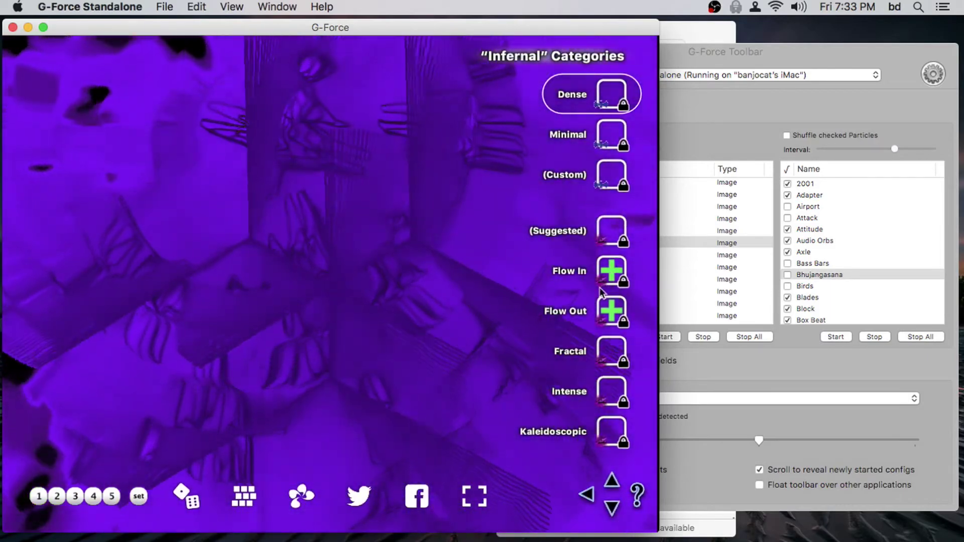
{"action": "left_click", "coordinate": [609, 233]}
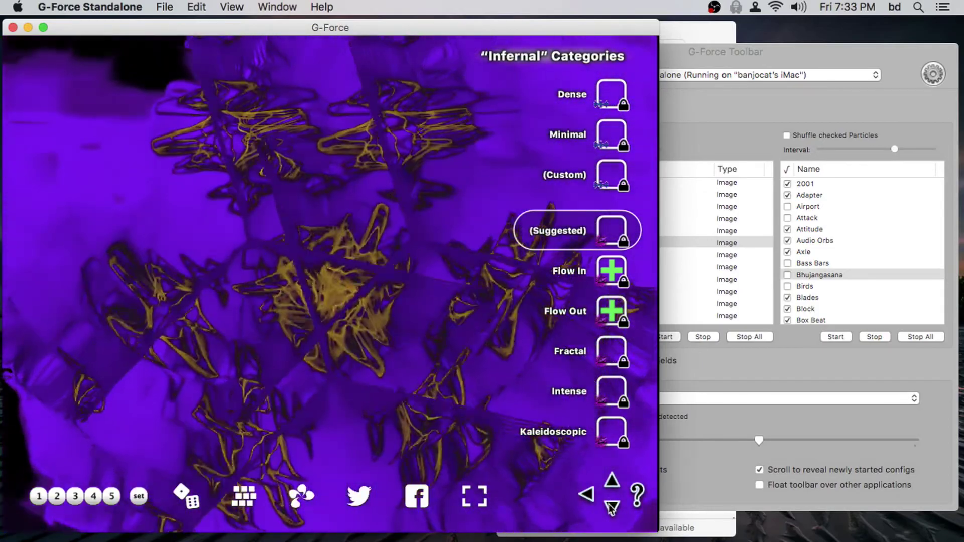
{"action": "left_click", "coordinate": [616, 517]}
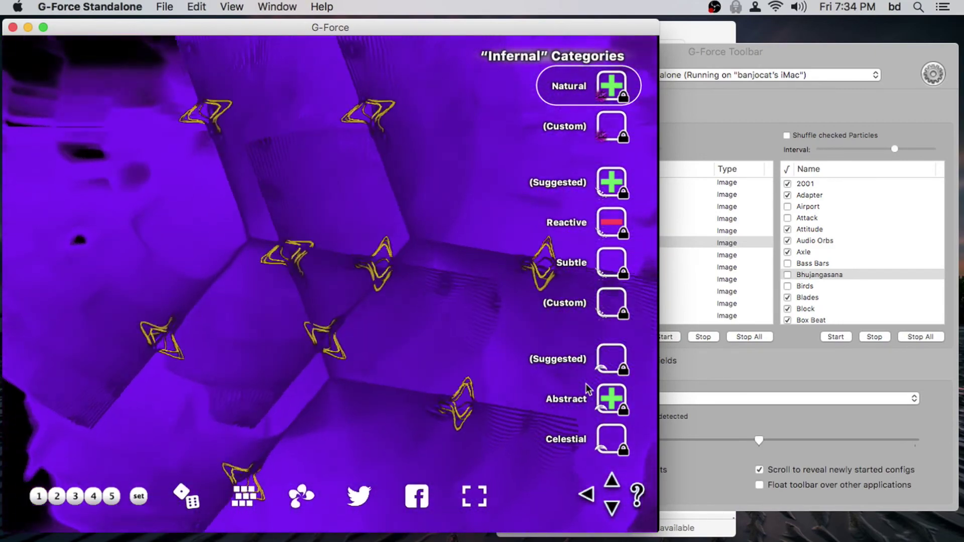
- Leave the Theme Editor and set the active theme to Infernal
{"action": "left_click", "coordinate": [585, 494]}
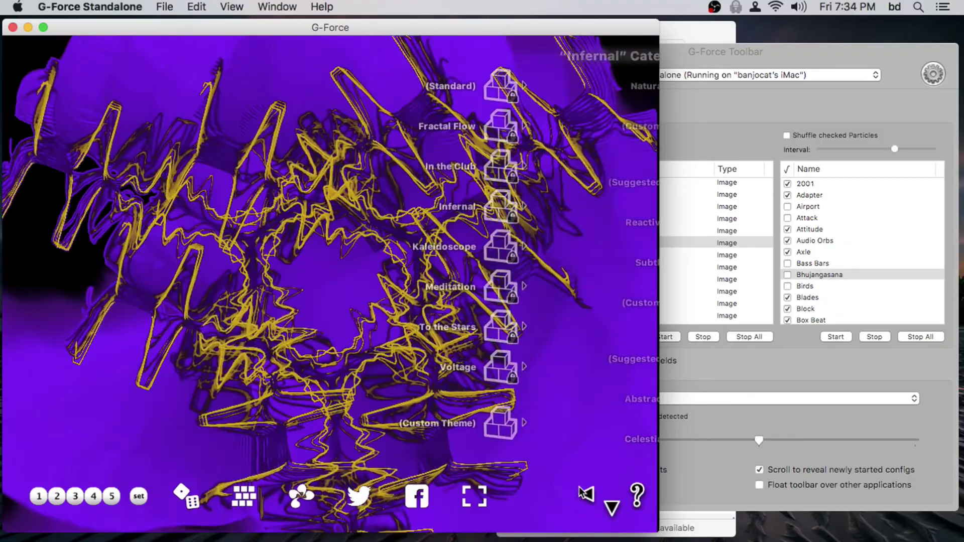
{"action": "left_click", "coordinate": [585, 494]}
{"action": "left_click", "coordinate": [594, 491]}
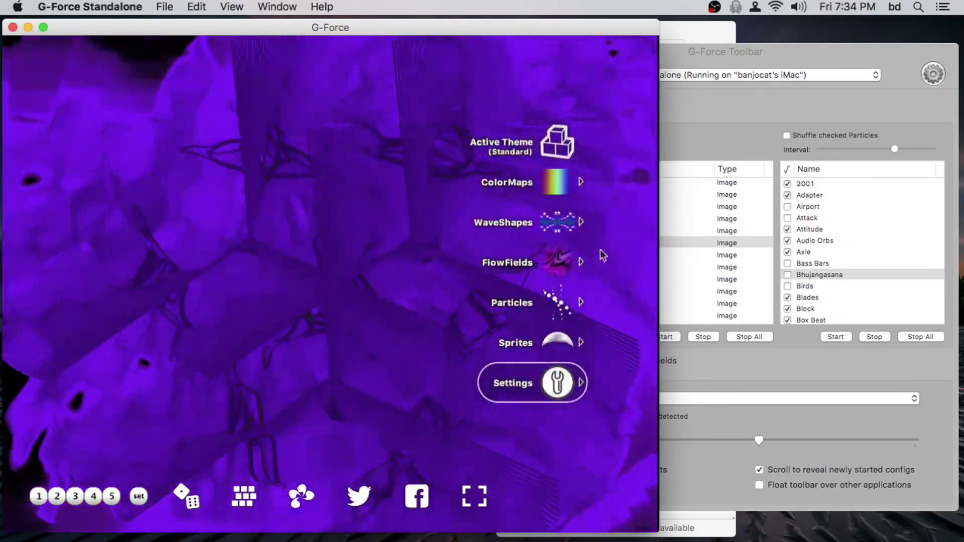
{"action": "left_click", "coordinate": [555, 140]}
{"action": "left_click", "coordinate": [555, 123]}
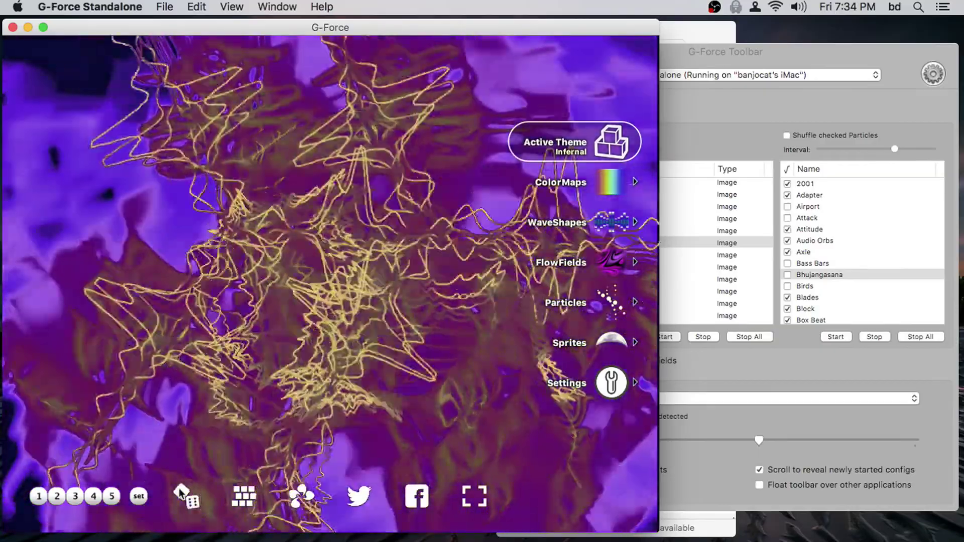
- Randomize the visualization three times within the active Infernal theme
{"action": "left_click", "coordinate": [178, 488]}
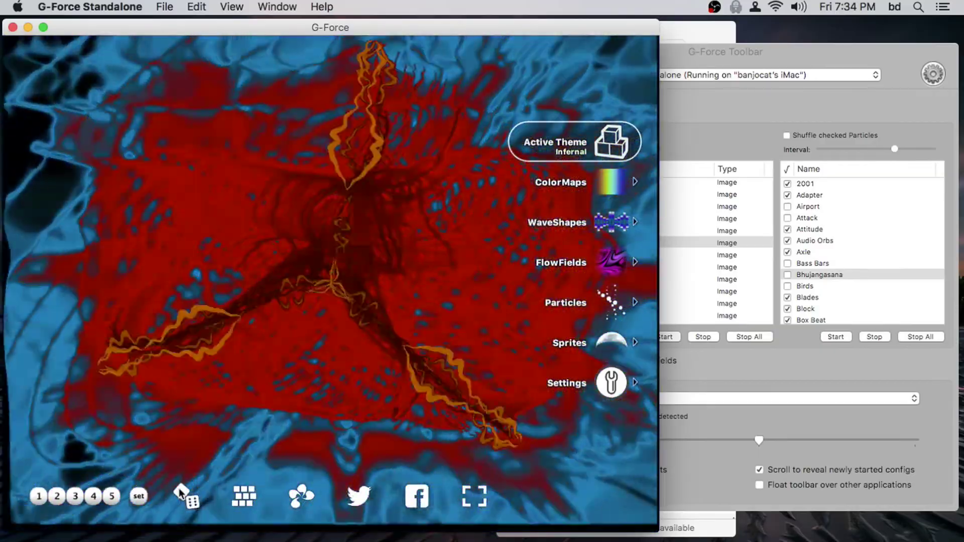
{"action": "left_click", "coordinate": [179, 488]}
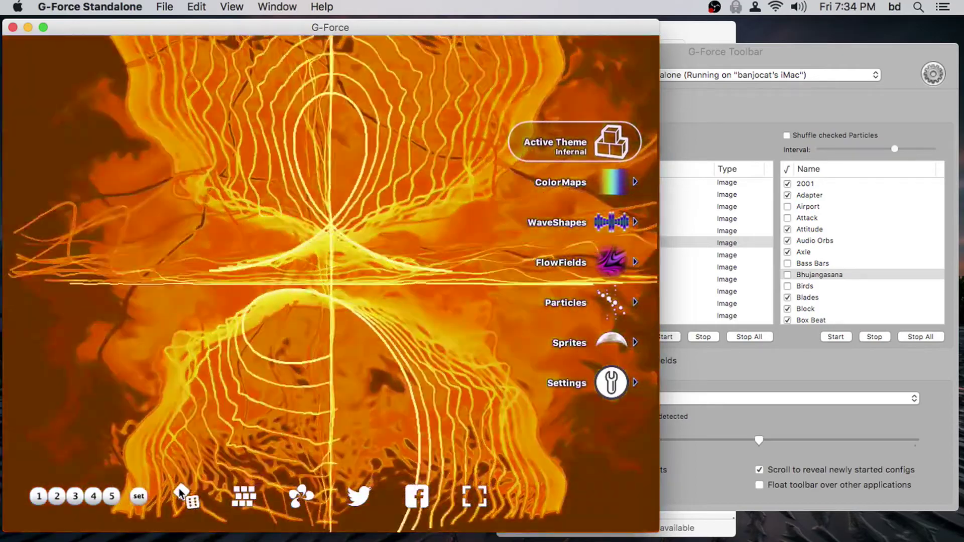
{"action": "left_click", "coordinate": [178, 488]}
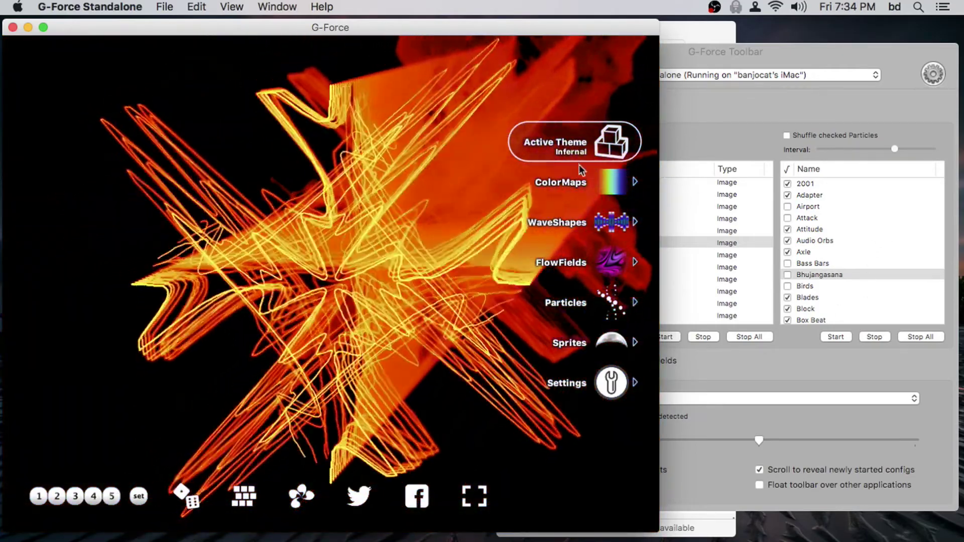
- Try the Blue Smoke Over Orange color map from the active ColorMaps and switch to Canela
{"action": "left_click", "coordinate": [592, 180]}
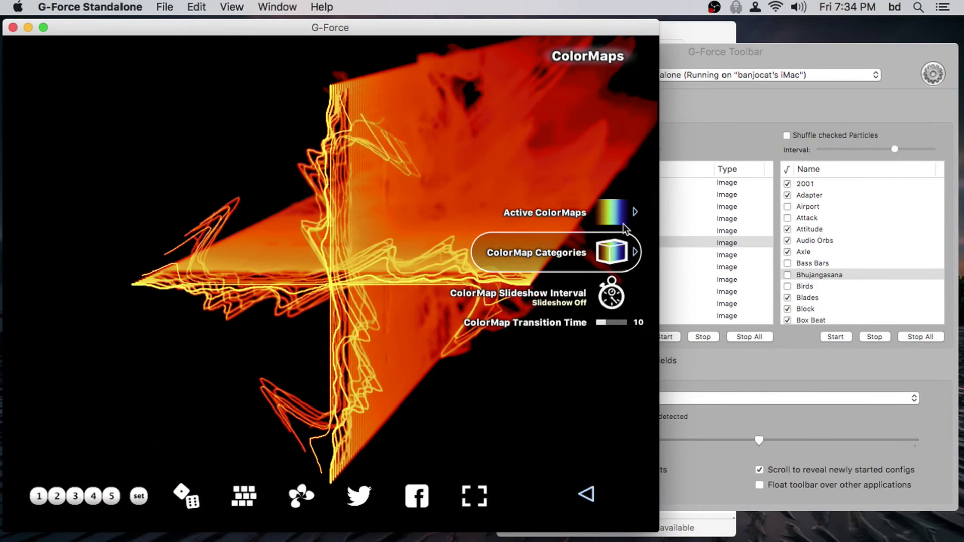
{"action": "left_click", "coordinate": [617, 217]}
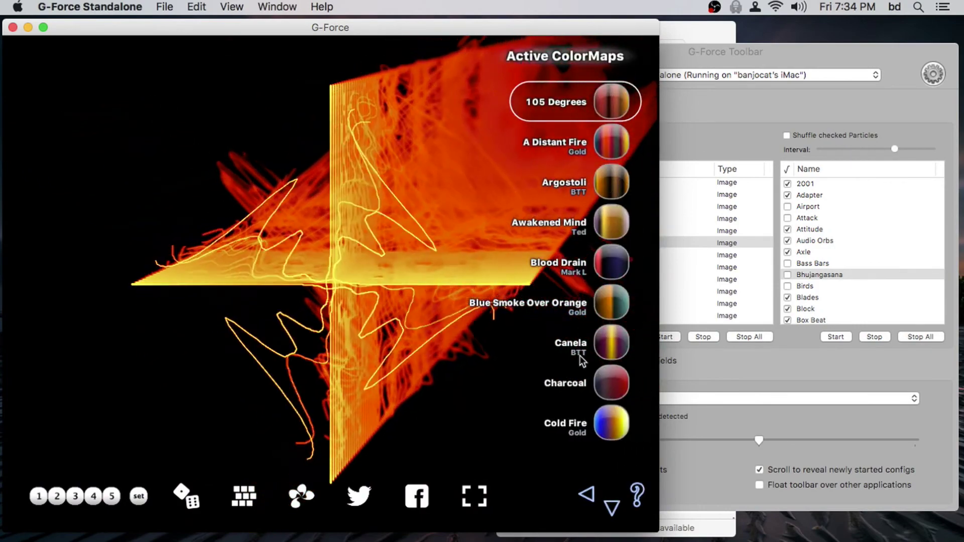
{"action": "left_click", "coordinate": [598, 310]}
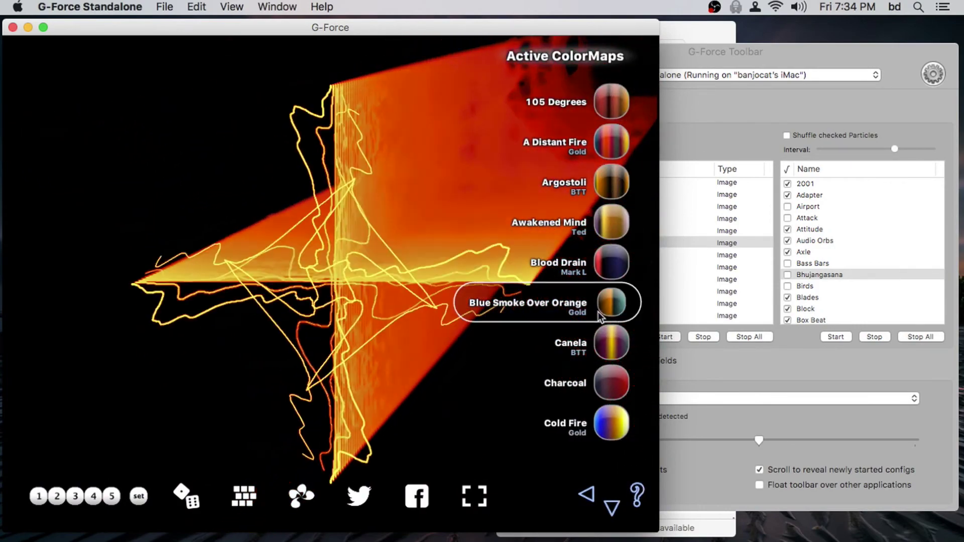
{"action": "left_click", "coordinate": [589, 351]}
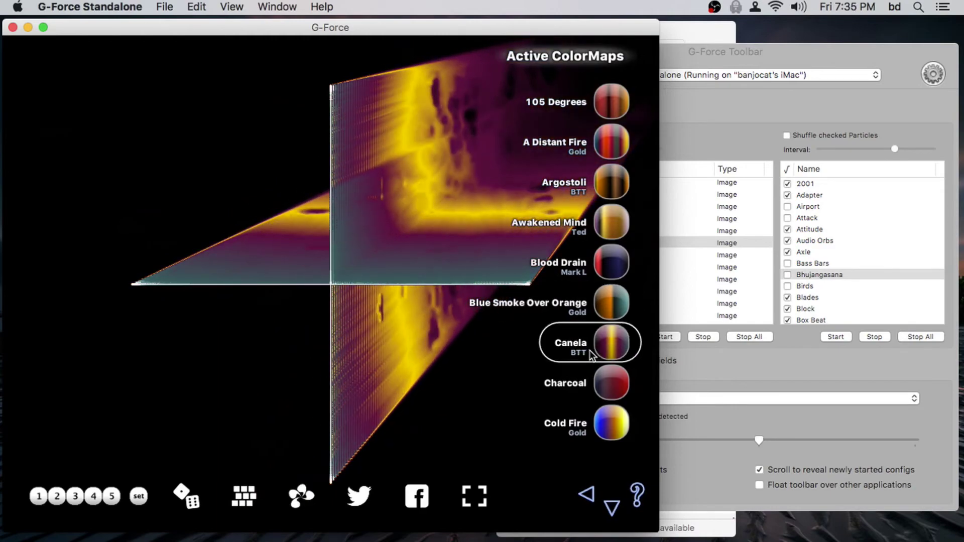
{"action": "left_click", "coordinate": [587, 494]}
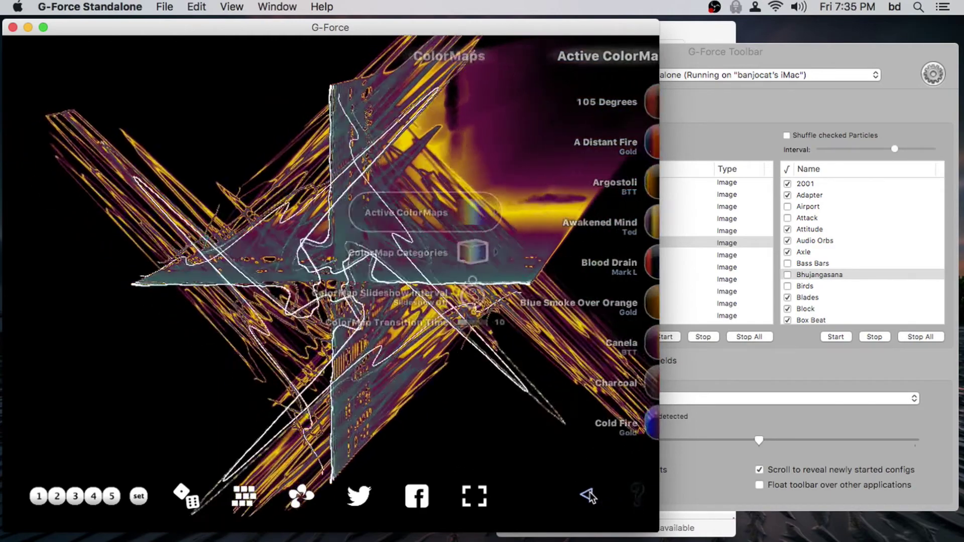
{"action": "left_click", "coordinate": [589, 492]}
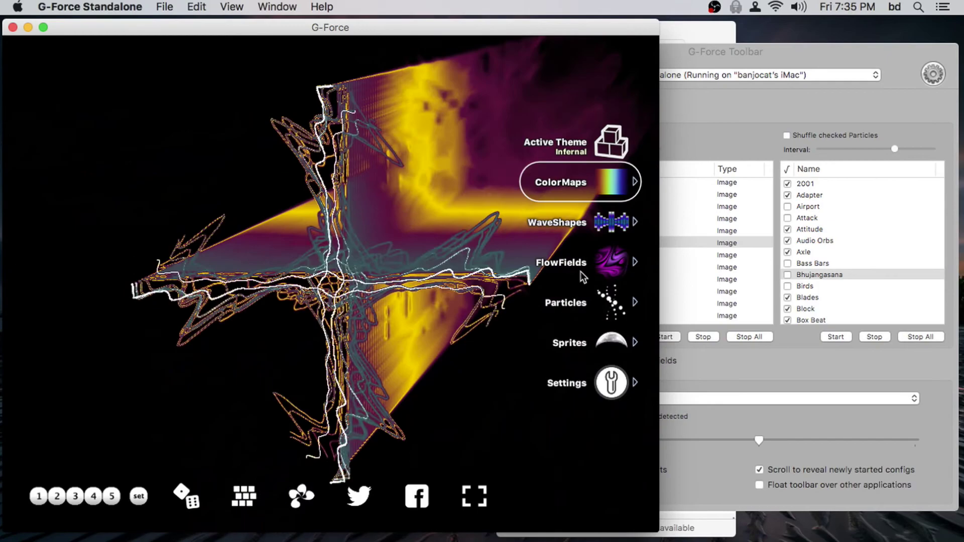
- Create a new theme in the Theme Editor and open its component categories
{"action": "left_click", "coordinate": [597, 385]}
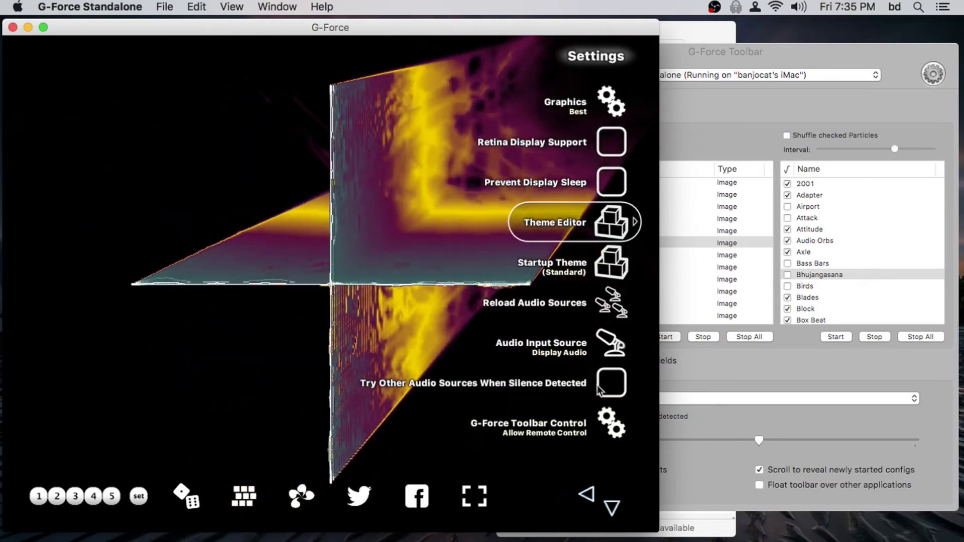
{"action": "left_click", "coordinate": [609, 222]}
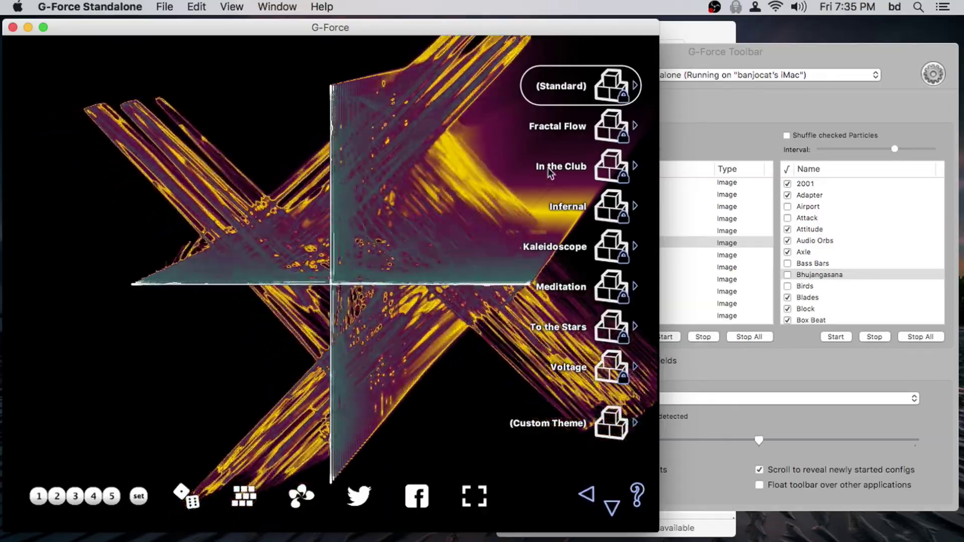
{"action": "left_click", "coordinate": [612, 505]}
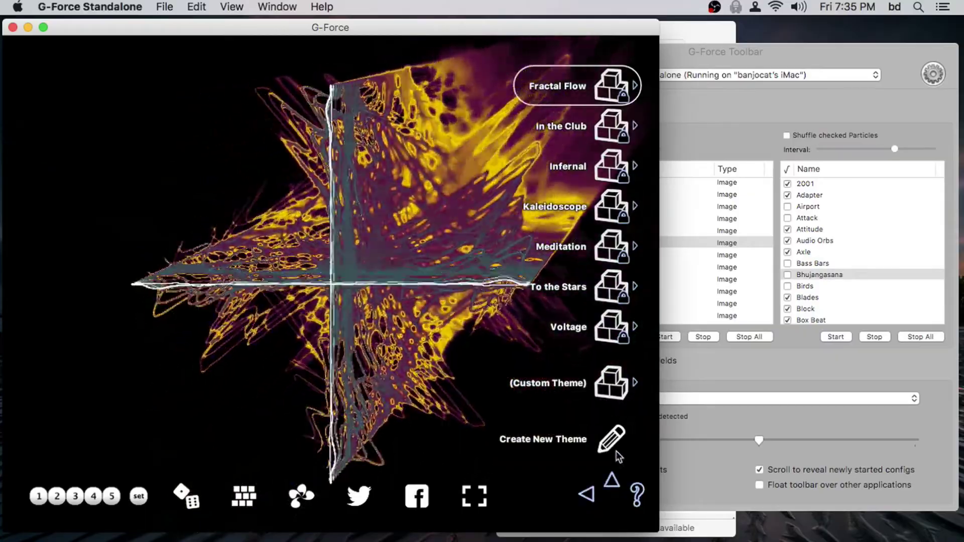
{"action": "left_click", "coordinate": [612, 481]}
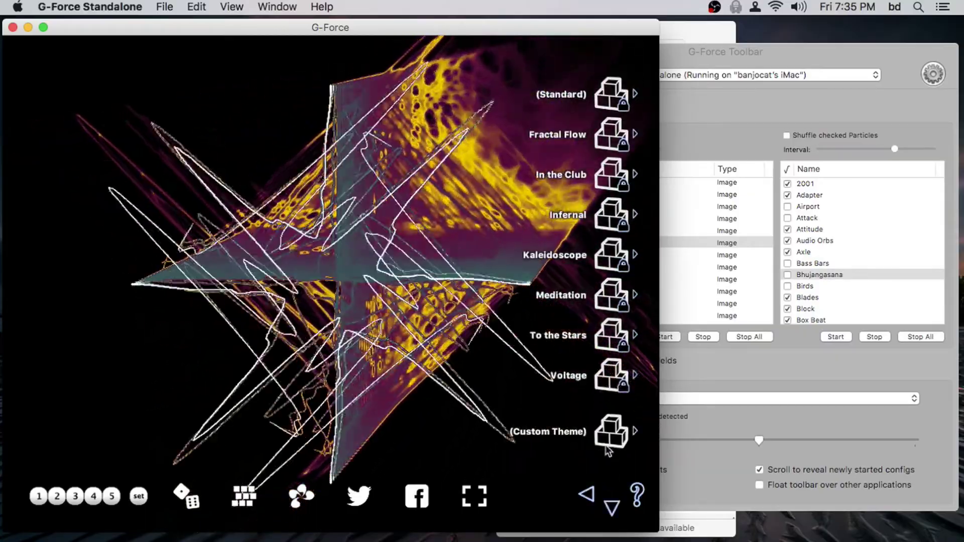
{"action": "left_click", "coordinate": [613, 505]}
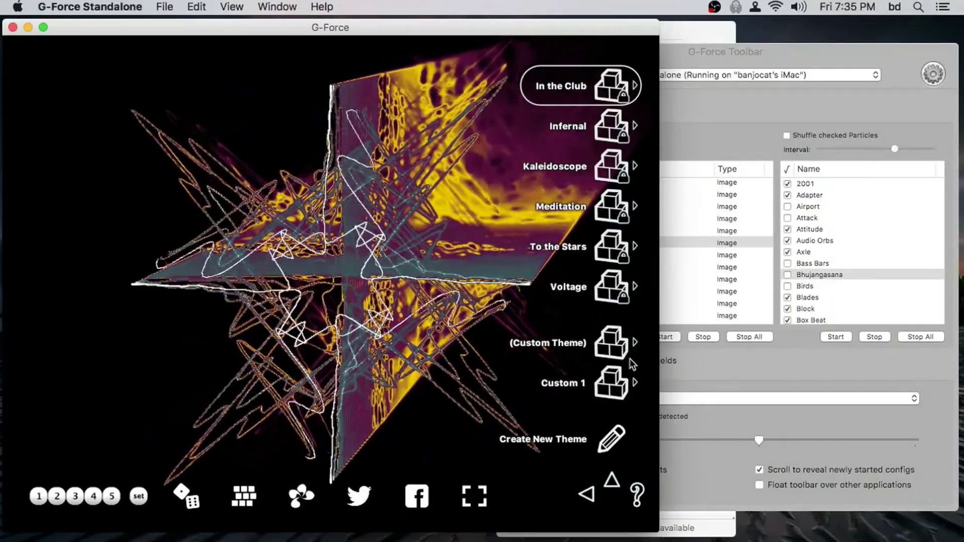
{"action": "left_click", "coordinate": [612, 386]}
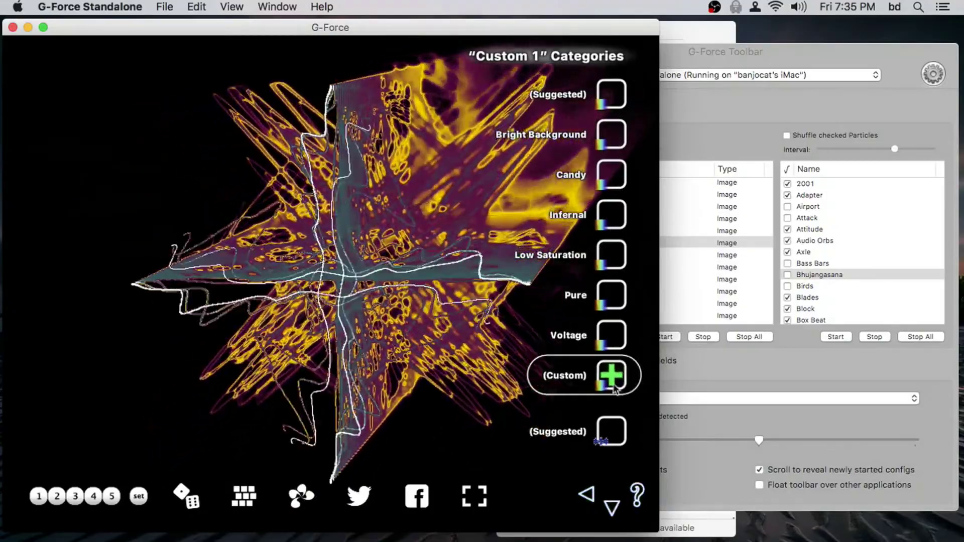
- Try including and excluding the Infernal ColorMap category, leave it unset, and include the Suggested WaveShapes category in the new theme
{"action": "left_click", "coordinate": [612, 507]}
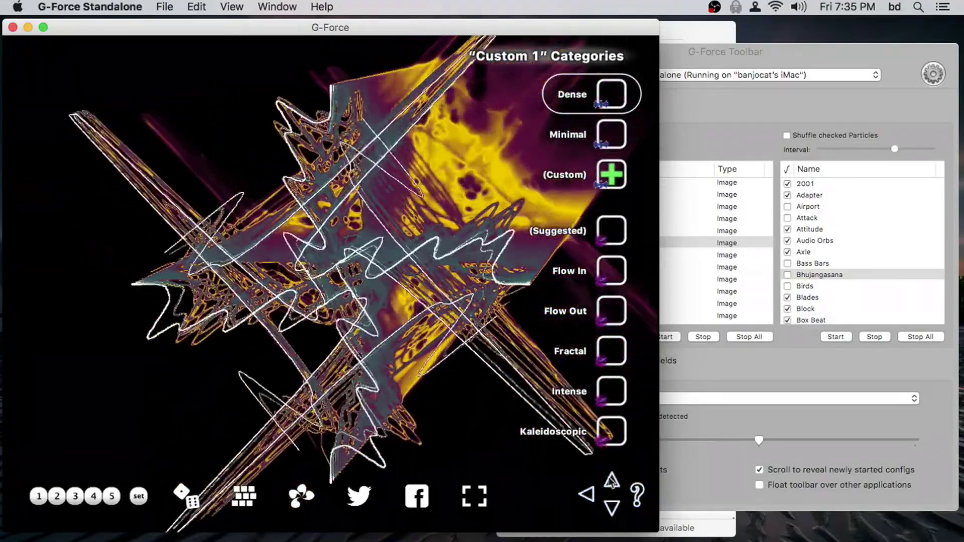
{"action": "left_click", "coordinate": [611, 480]}
{"action": "left_click", "coordinate": [612, 480]}
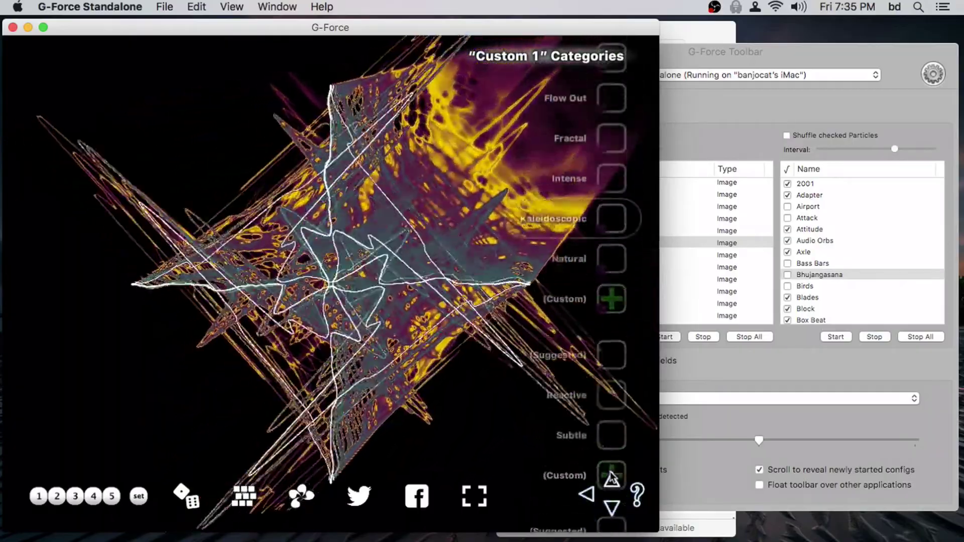
{"action": "left_click", "coordinate": [612, 480]}
{"action": "left_click", "coordinate": [611, 480]}
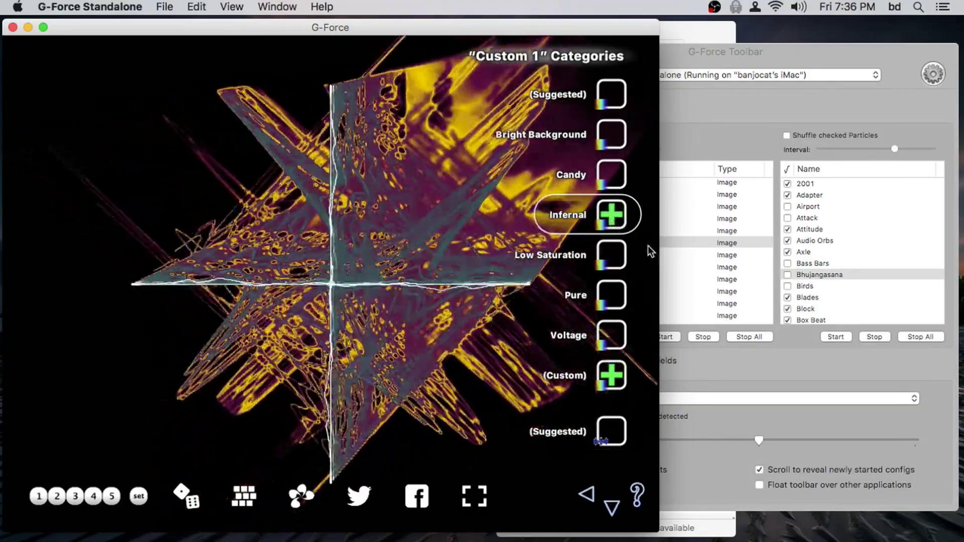
{"action": "left_click", "coordinate": [611, 223]}
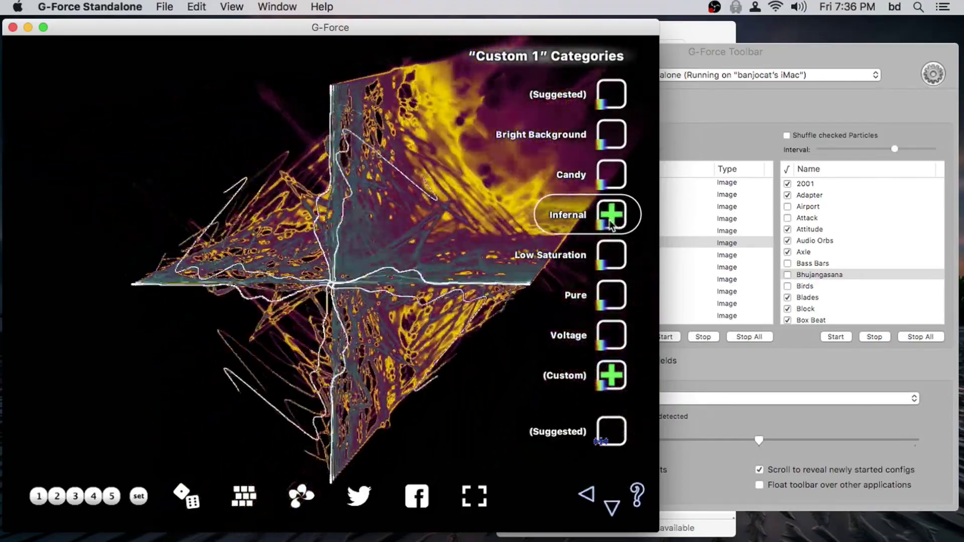
{"action": "left_click", "coordinate": [610, 223]}
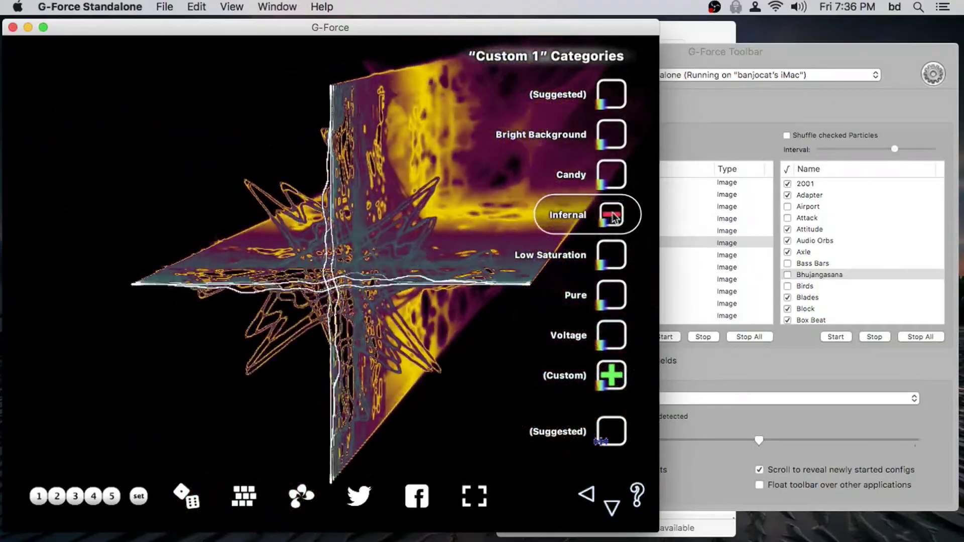
{"action": "left_click", "coordinate": [612, 215]}
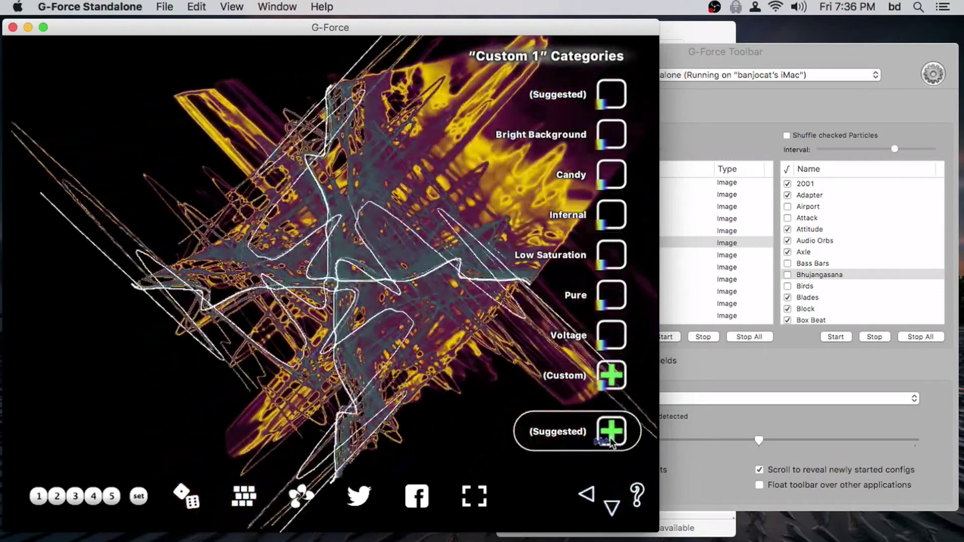
- Cycle the Custom WaveShapes category through its states back to included, and include the Fractal FlowFields category
{"action": "left_click", "coordinate": [612, 507]}
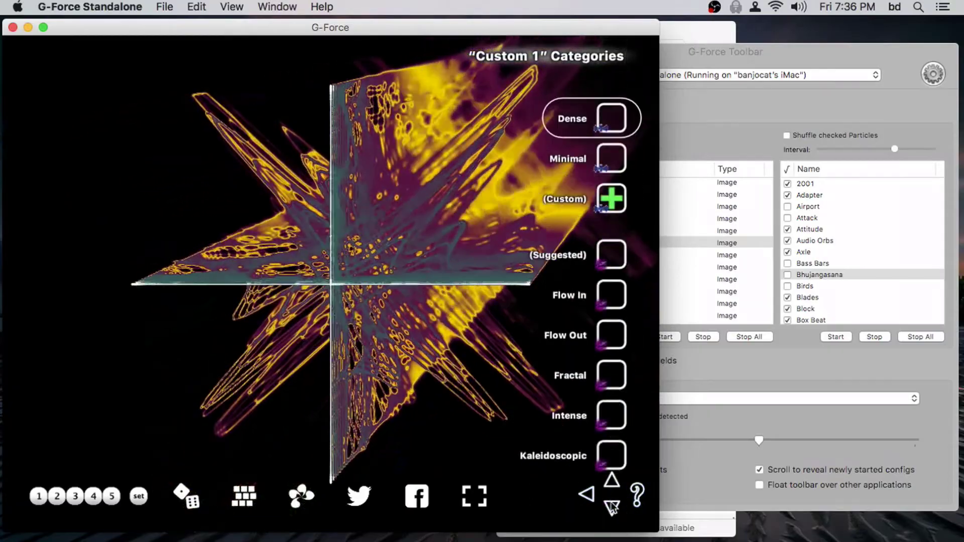
{"action": "left_click", "coordinate": [603, 174]}
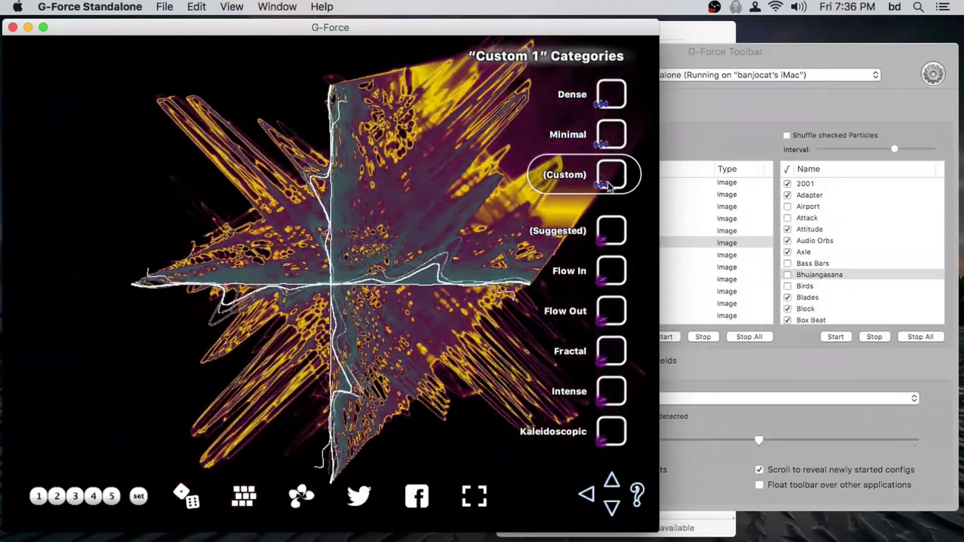
{"action": "left_click", "coordinate": [609, 178]}
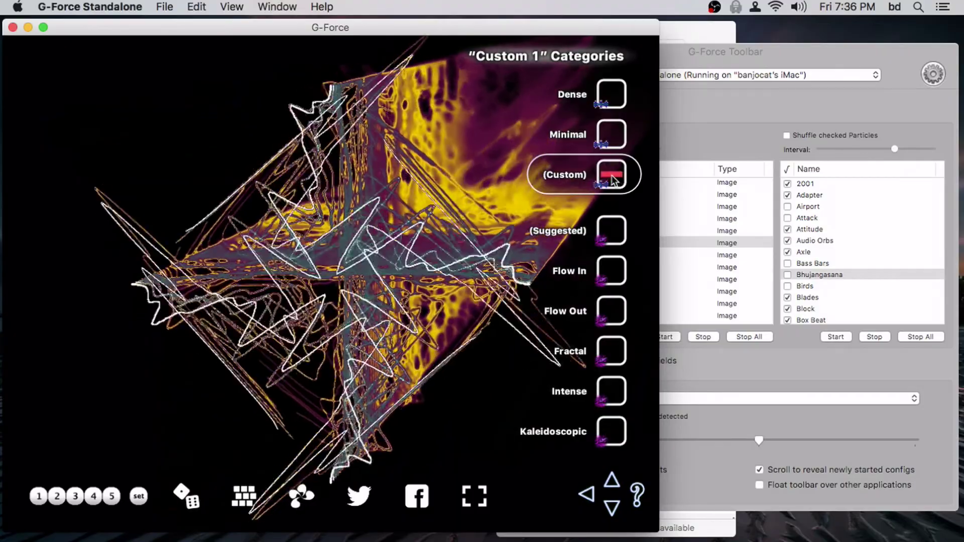
{"action": "left_click", "coordinate": [612, 176]}
{"action": "left_click", "coordinate": [611, 177]}
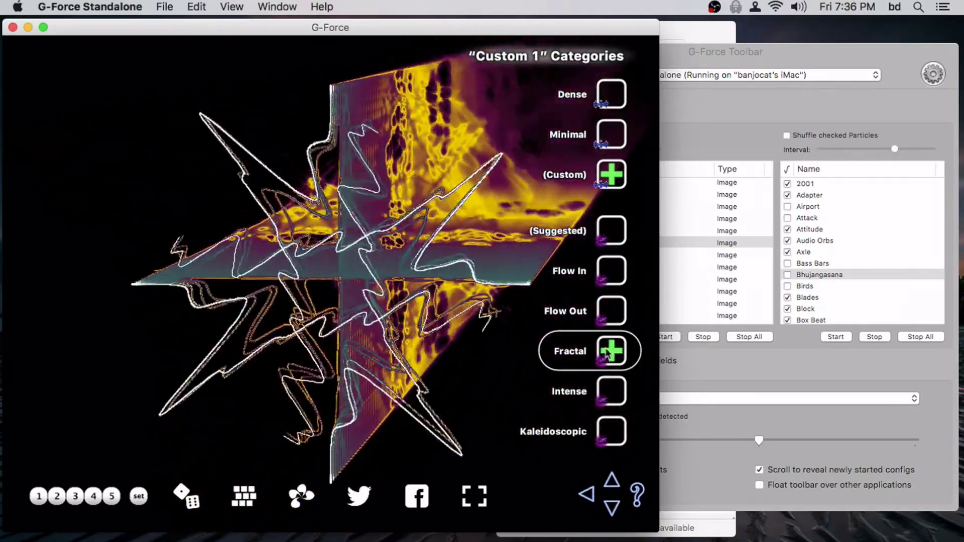
- Include the Subtle Particles and Abstract Sprites categories, exclude the Custom Sprites category, and clear the Custom FlowFields category
{"action": "left_click", "coordinate": [611, 506]}
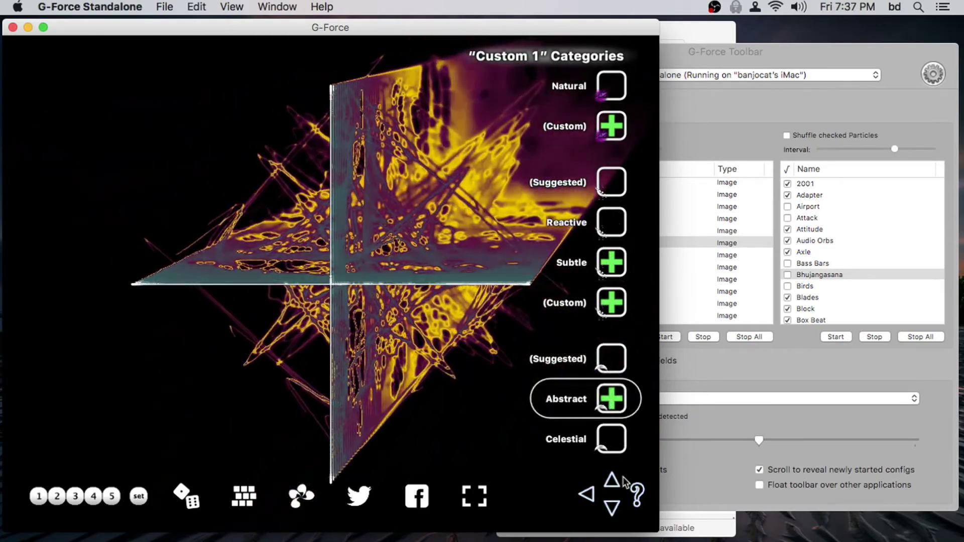
{"action": "left_click", "coordinate": [611, 502]}
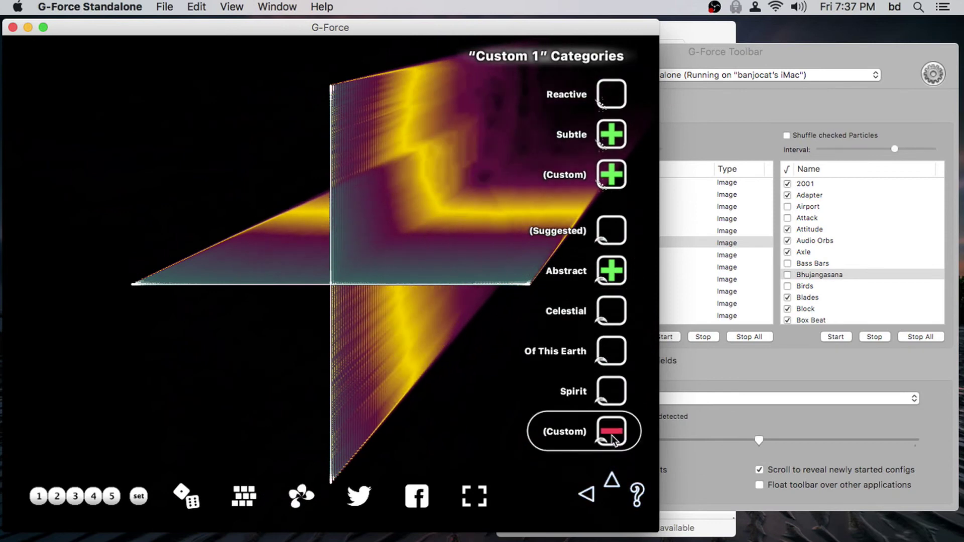
{"action": "left_click", "coordinate": [611, 481]}
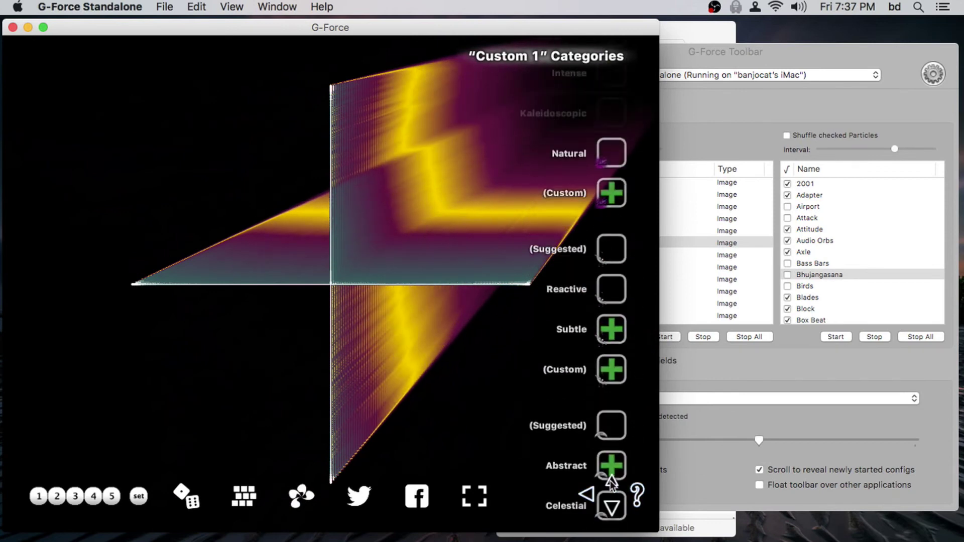
{"action": "left_click", "coordinate": [611, 505]}
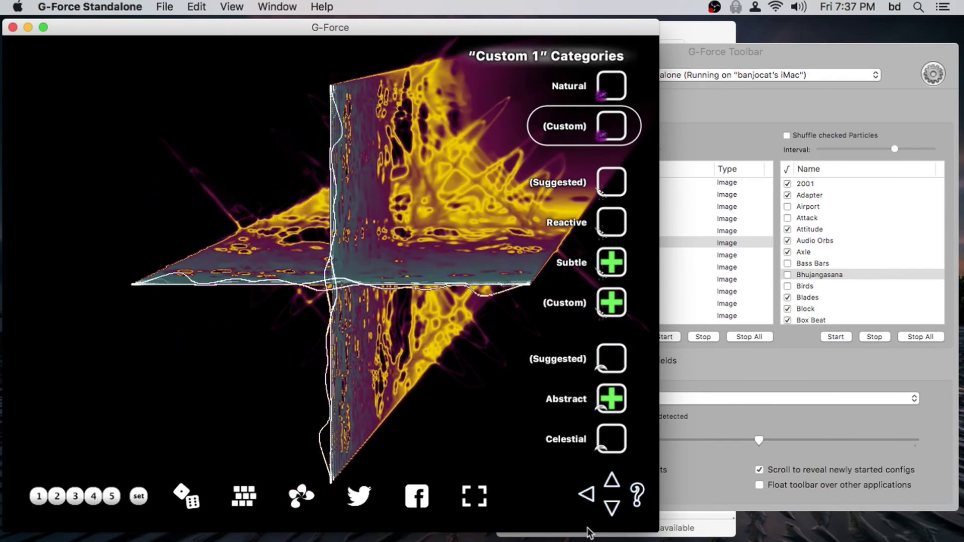
{"action": "left_click", "coordinate": [612, 481]}
{"action": "left_click", "coordinate": [613, 480]}
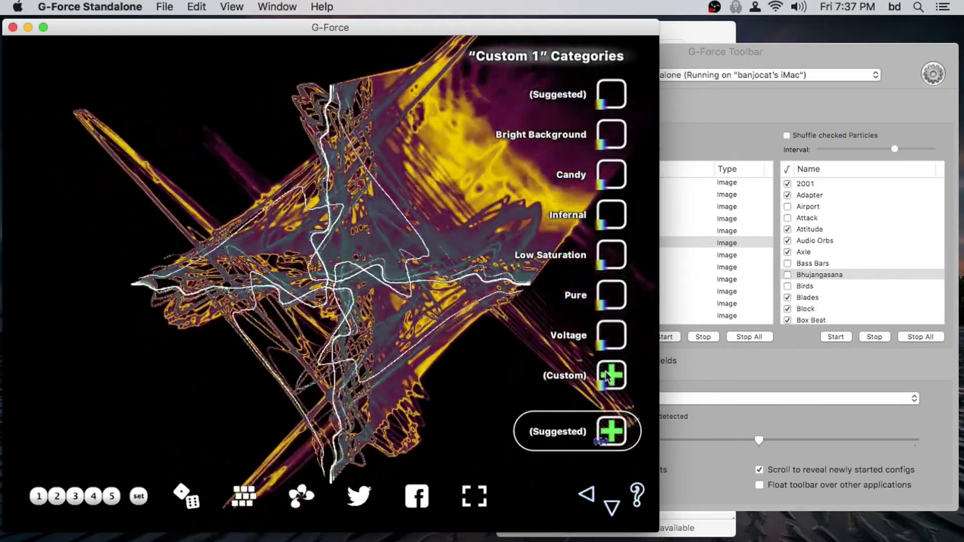
- Set the active theme to Custom 1 and randomize the visualization
{"action": "left_click", "coordinate": [589, 495]}
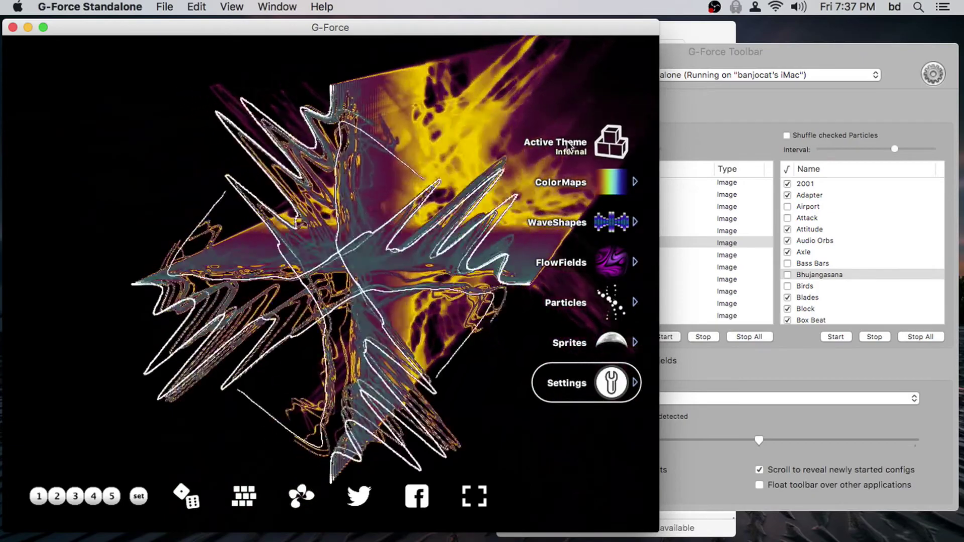
{"action": "left_click", "coordinate": [567, 143]}
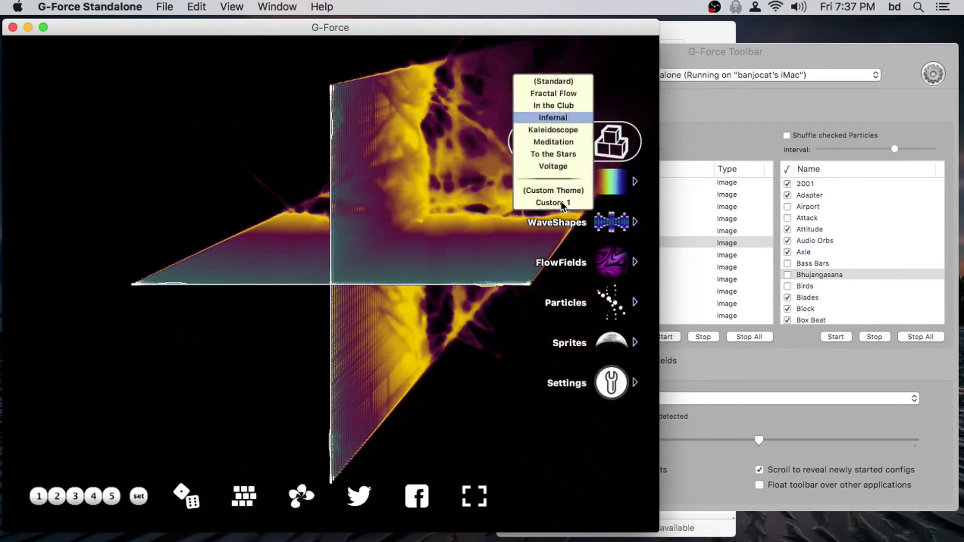
{"action": "left_click", "coordinate": [561, 202]}
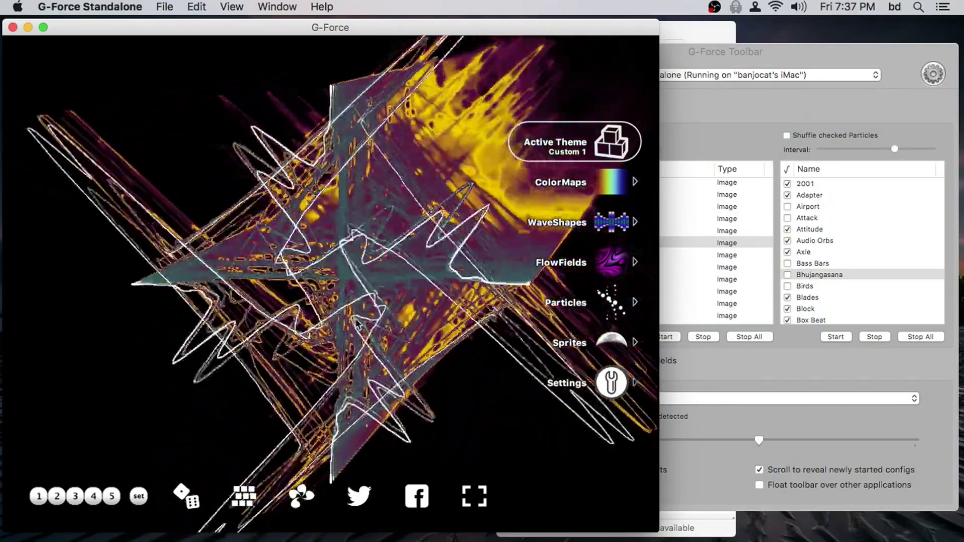
{"action": "left_click", "coordinate": [189, 499]}
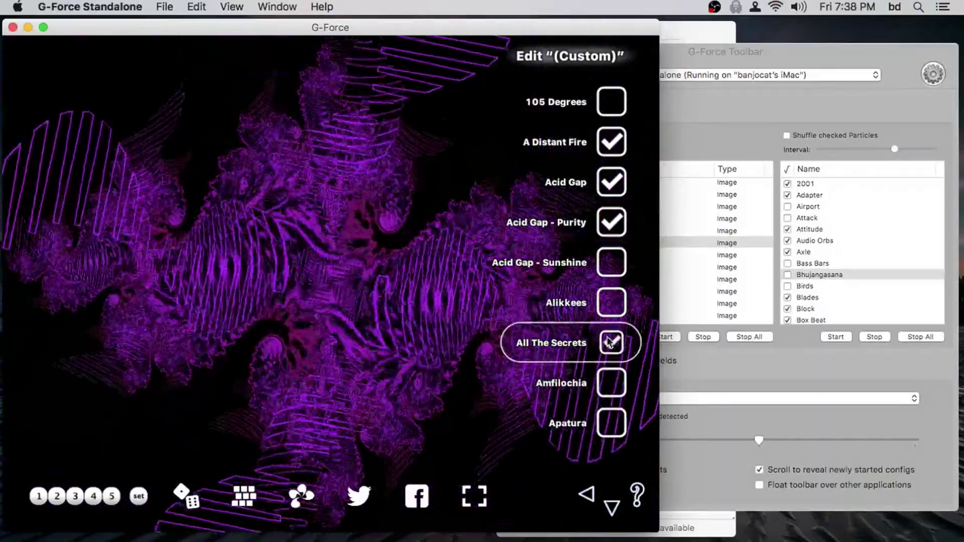
- Leave the Custom ColorMap category's edit list and examine which ColorMaps are active in the current theme
{"action": "left_click", "coordinate": [587, 497]}
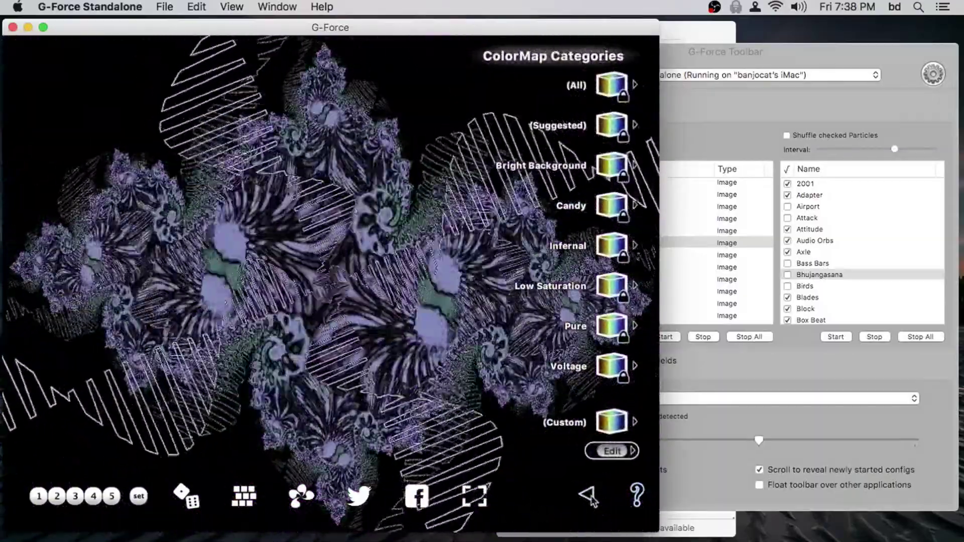
{"action": "left_click", "coordinate": [588, 497]}
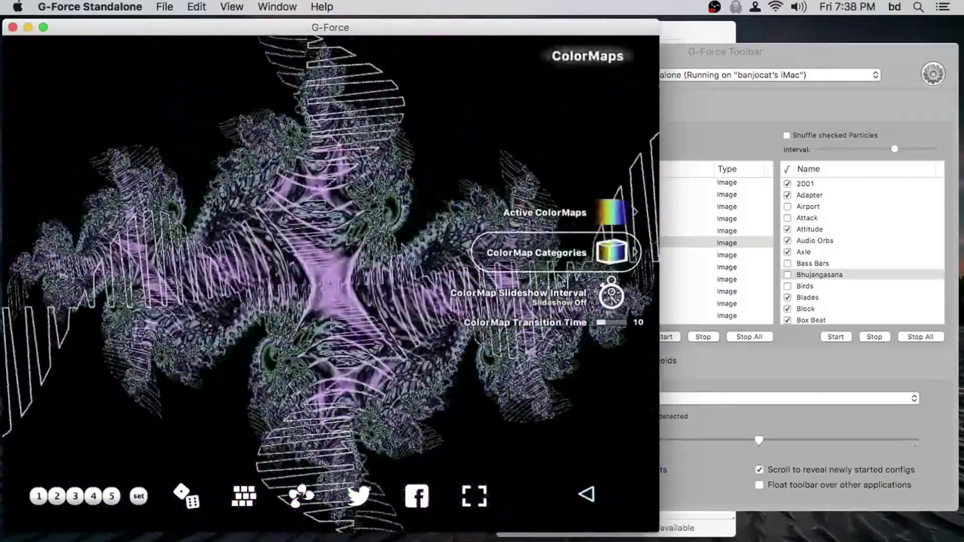
{"action": "left_click", "coordinate": [619, 207]}
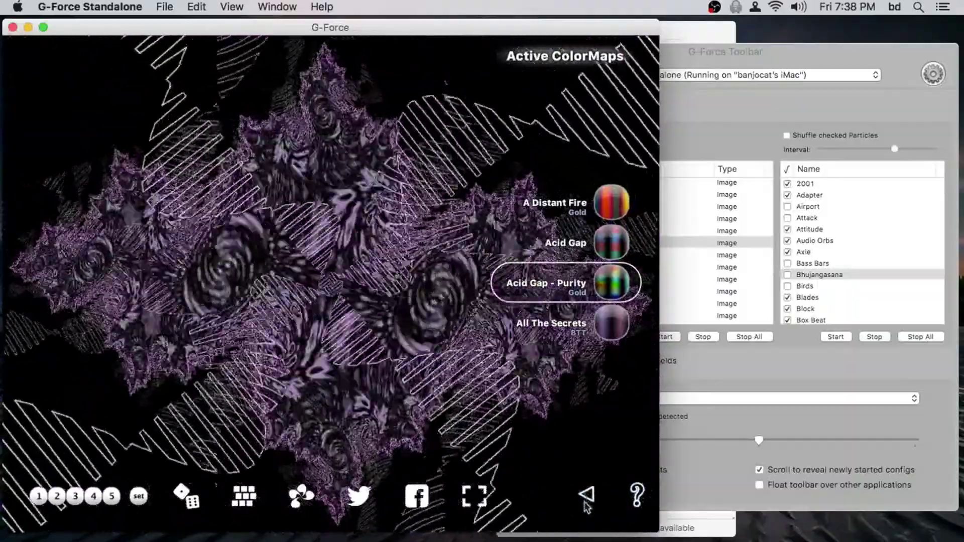
{"action": "left_click", "coordinate": [585, 502]}
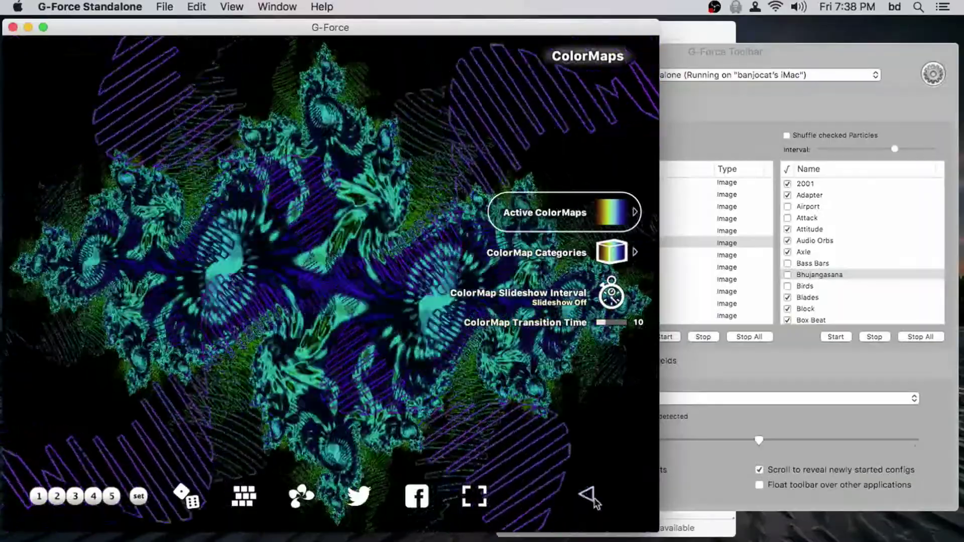
{"action": "left_click", "coordinate": [586, 502]}
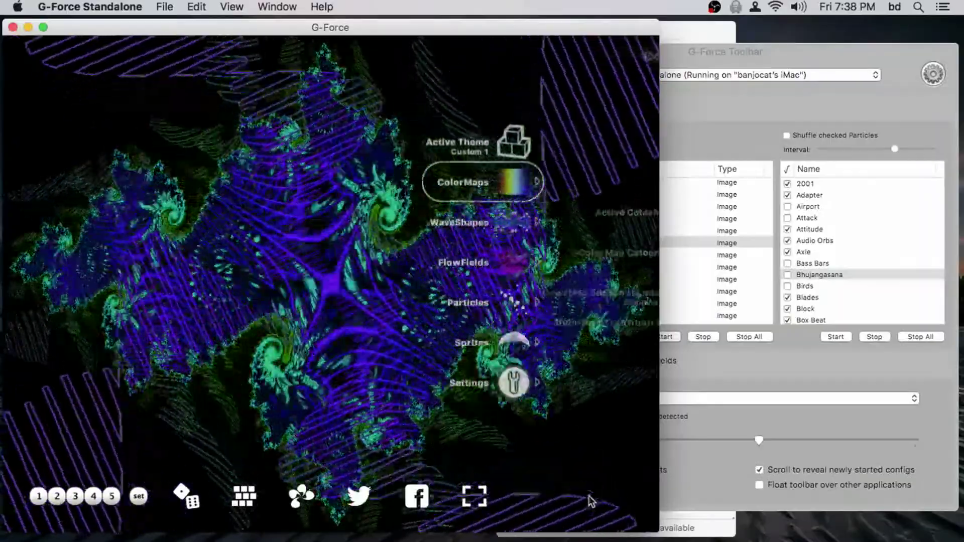
- Reopen the Custom 1 theme in the Theme Editor and include the Infernal ColorMap category
{"action": "left_click", "coordinate": [611, 377]}
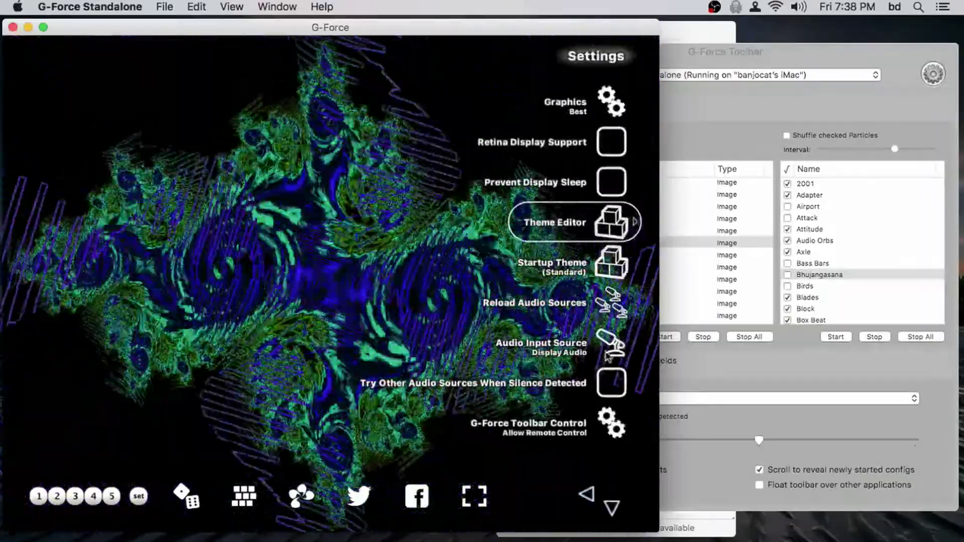
{"action": "left_click", "coordinate": [609, 222]}
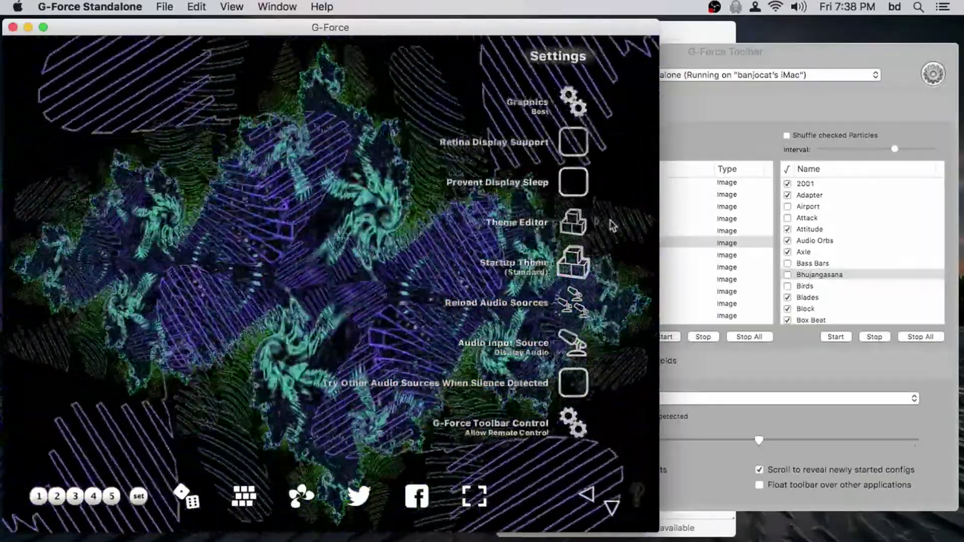
{"action": "left_click", "coordinate": [612, 518]}
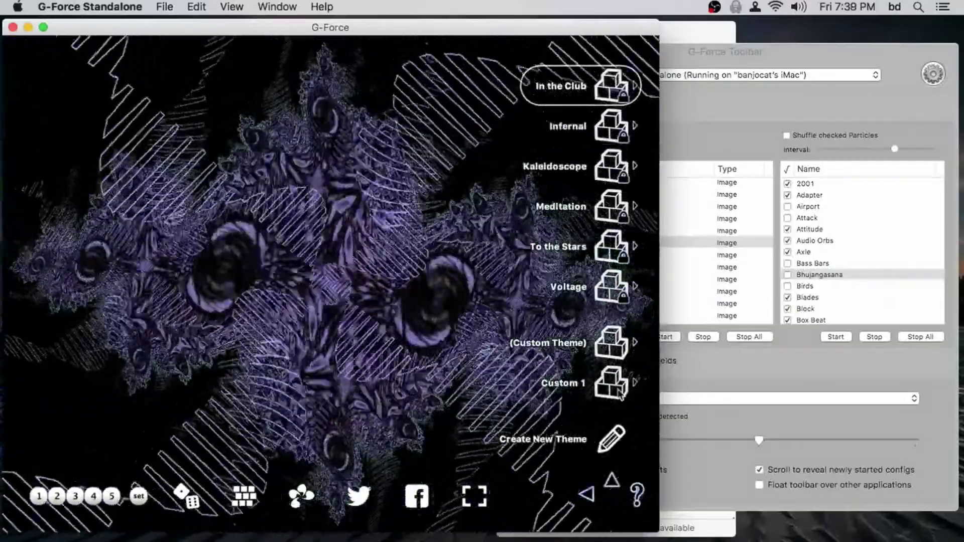
{"action": "left_click", "coordinate": [617, 387]}
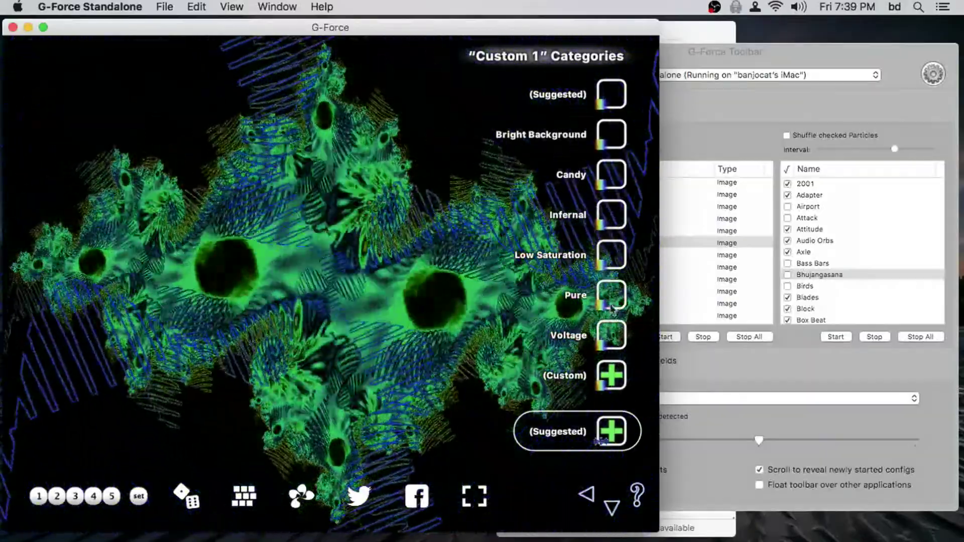
{"action": "left_click", "coordinate": [613, 217]}
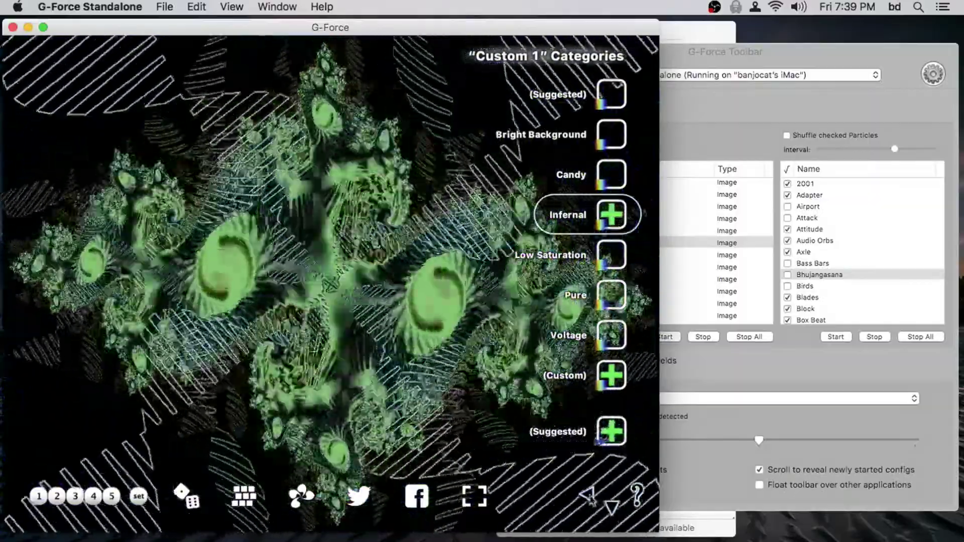
- Leave the Theme Editor and Settings, and open the list of active ColorMaps to examine which ones the Custom 1 theme includes
{"action": "left_click", "coordinate": [589, 497]}
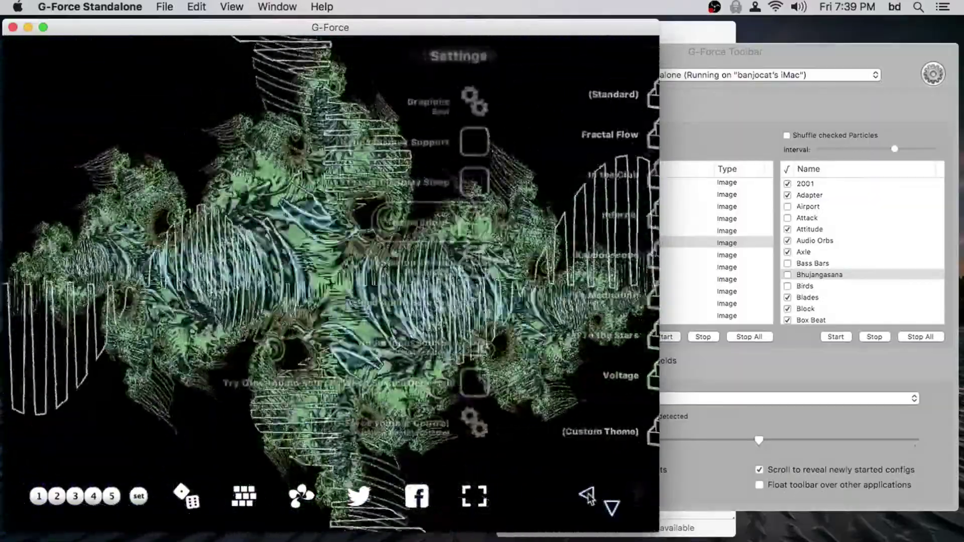
{"action": "left_click", "coordinate": [587, 497]}
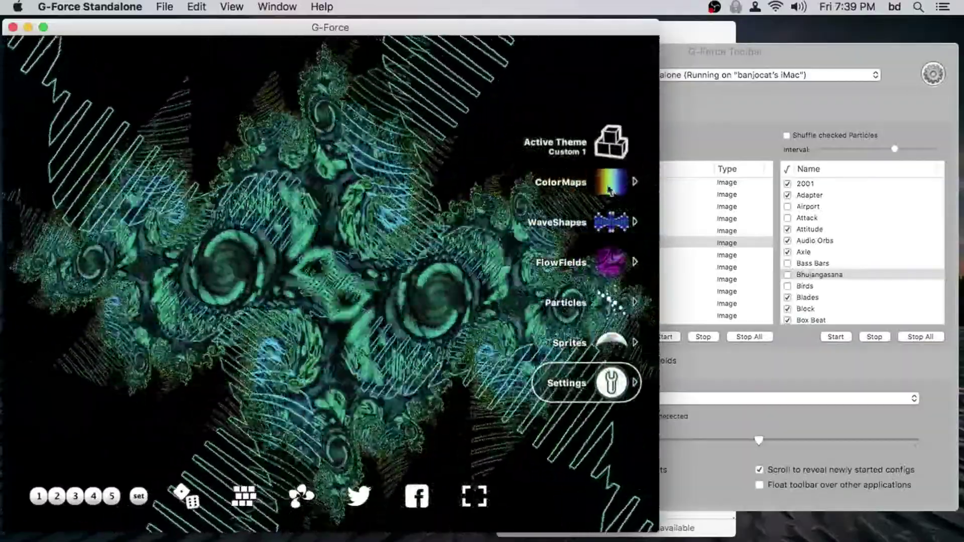
{"action": "left_click", "coordinate": [609, 190]}
{"action": "left_click", "coordinate": [606, 218]}
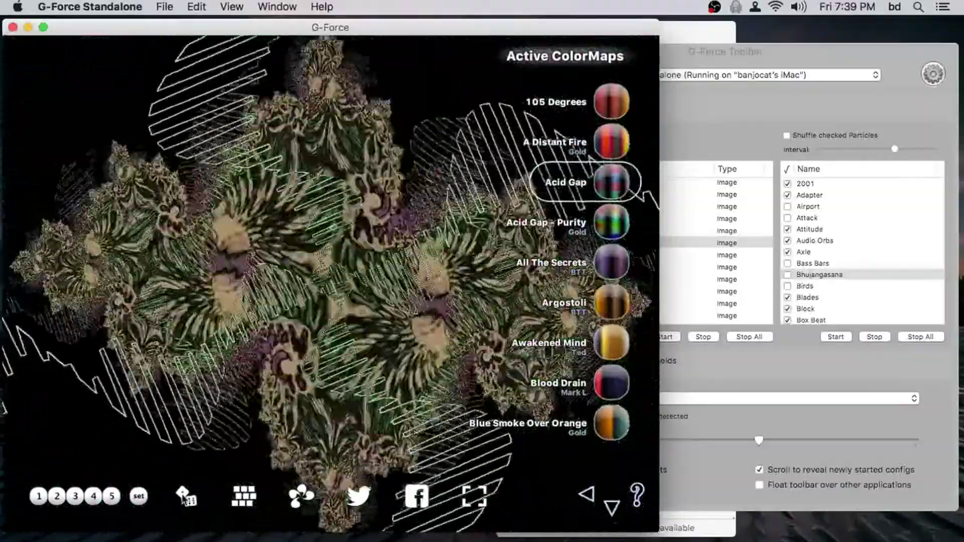
- Randomize the visualization and toggle all slideshows on and off, returning from the active ColorMaps to the main menu
{"action": "left_click", "coordinate": [182, 496]}
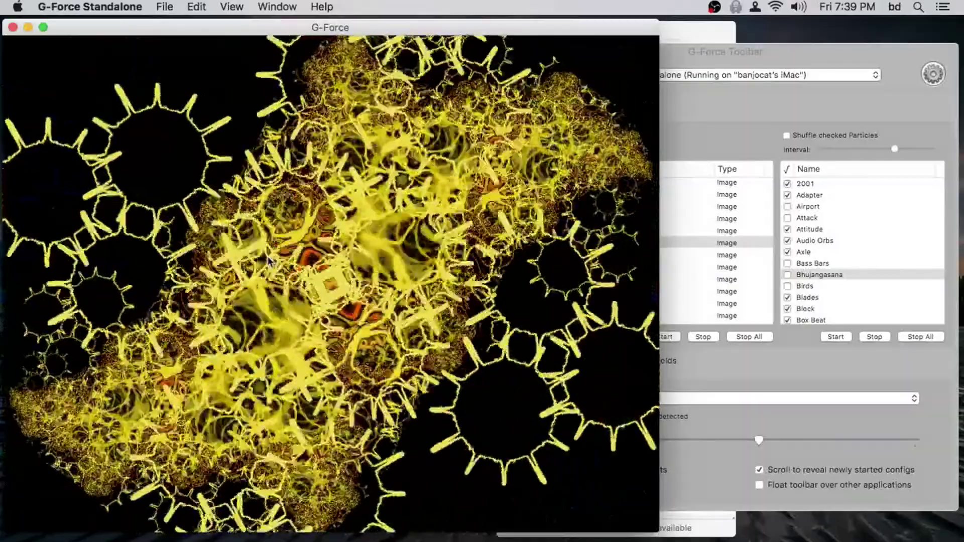
{"action": "key", "text": "s"}
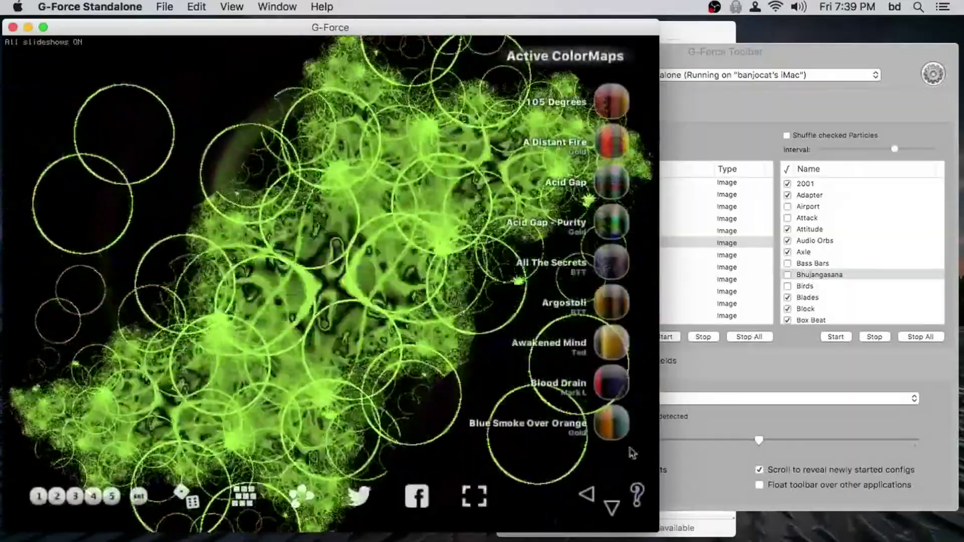
{"action": "left_click", "coordinate": [588, 493]}
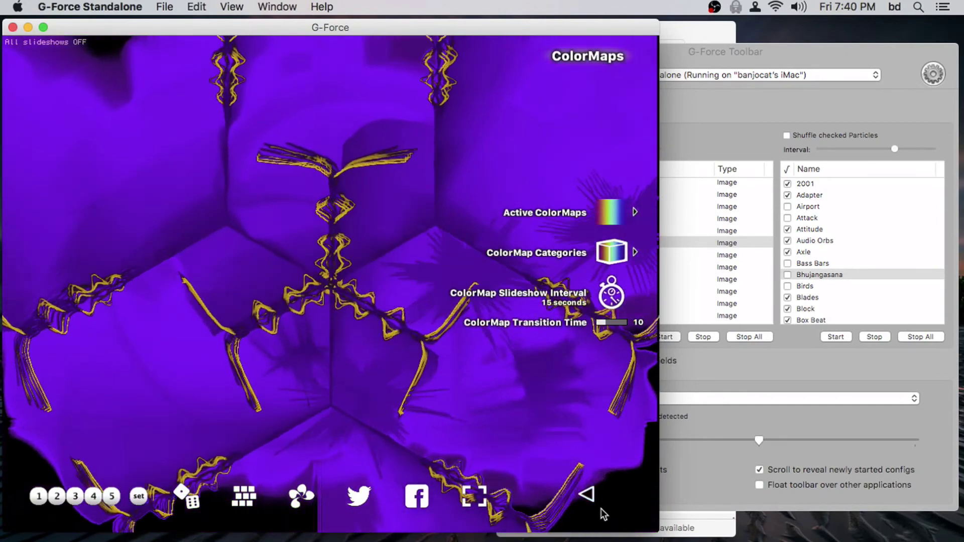
{"action": "left_click", "coordinate": [598, 505]}
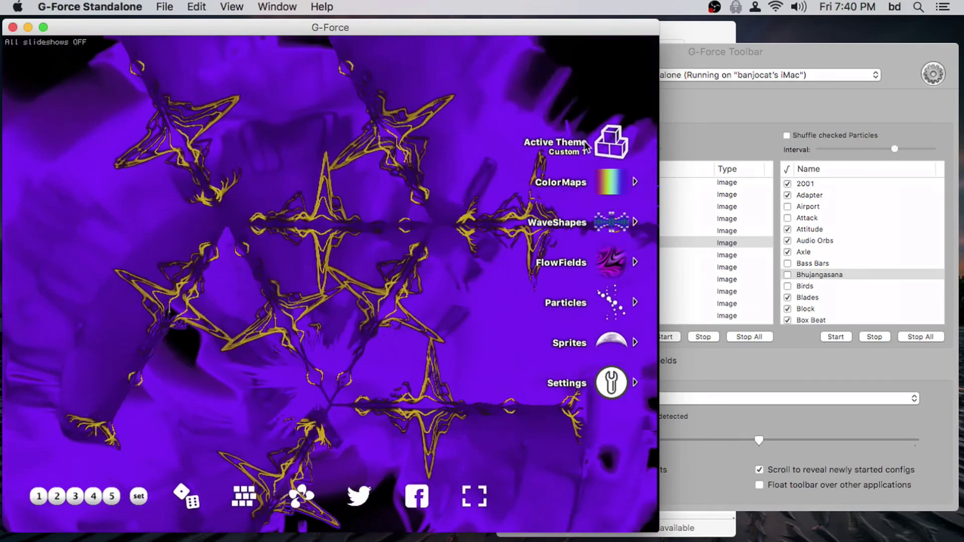